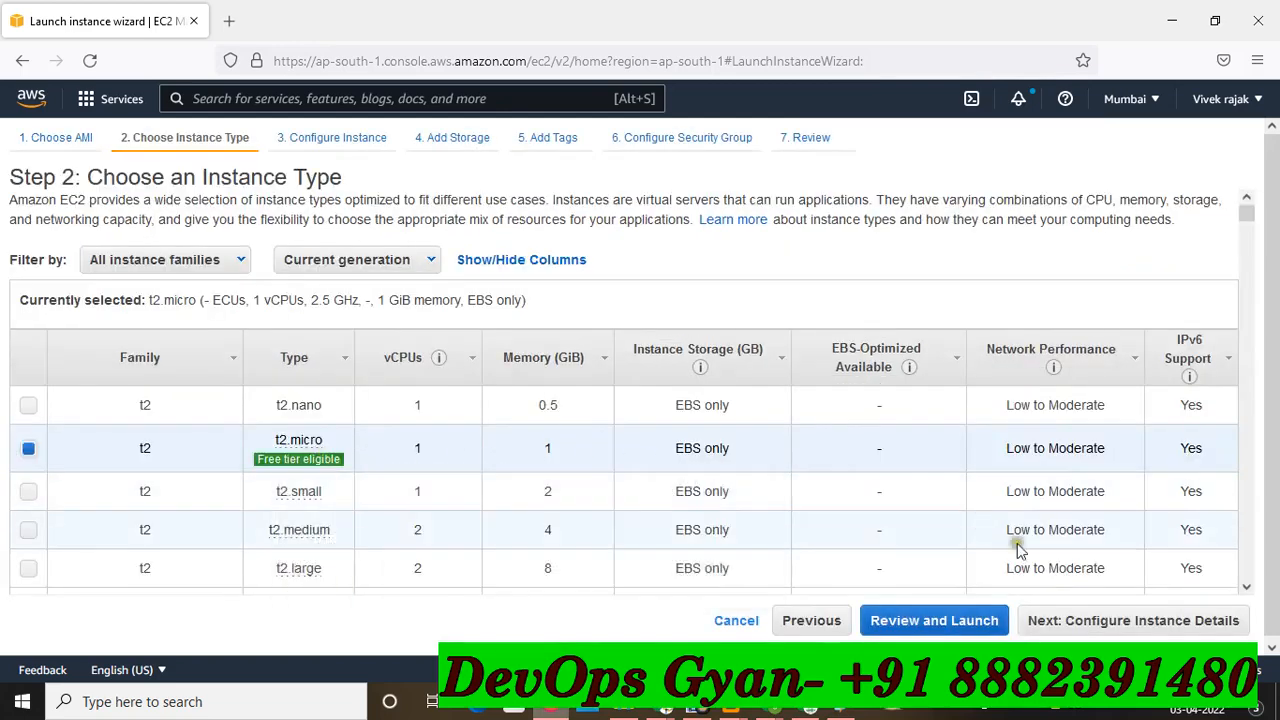
- Keep the t2.micro instance type and the default instance details, and continue to the storage settings
{"action": "left_click", "coordinate": [1141, 620]}
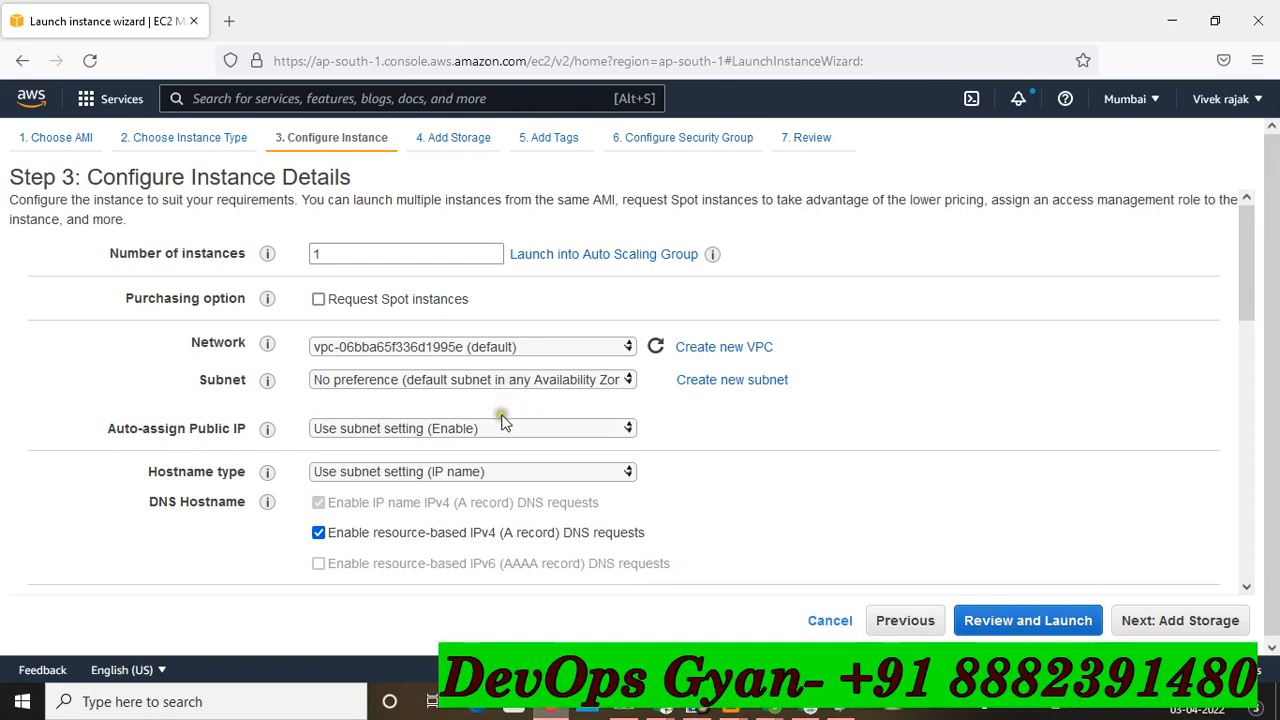
{"action": "scroll", "coordinate": [830, 460], "scroll_direction": "down", "scroll_amount": 1}
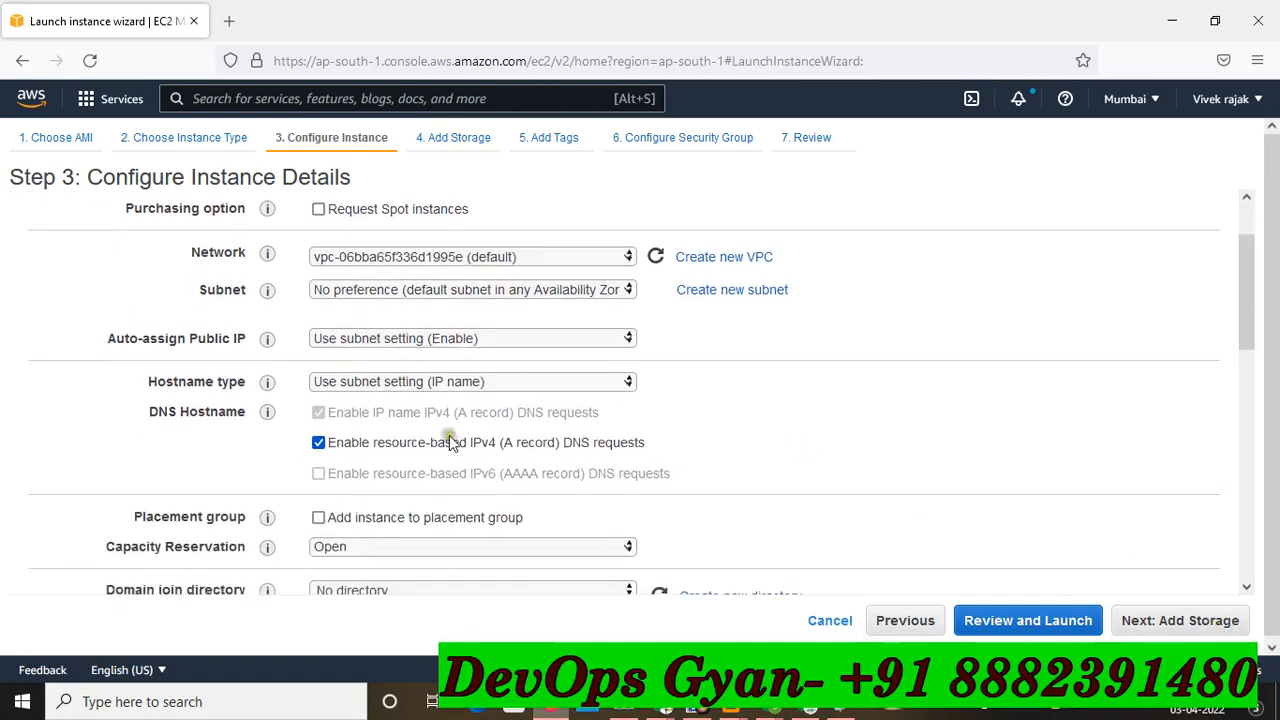
{"action": "left_click", "coordinate": [476, 338]}
{"action": "left_click", "coordinate": [822, 405]}
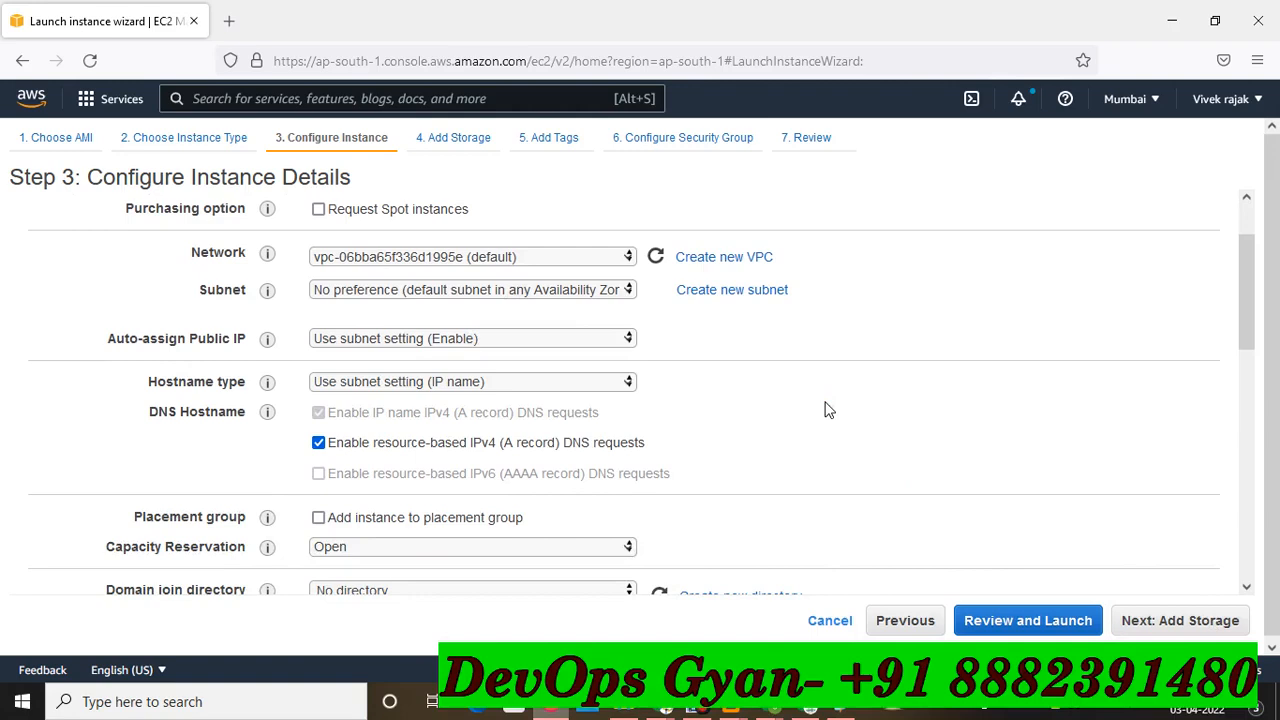
{"action": "left_click", "coordinate": [1198, 617]}
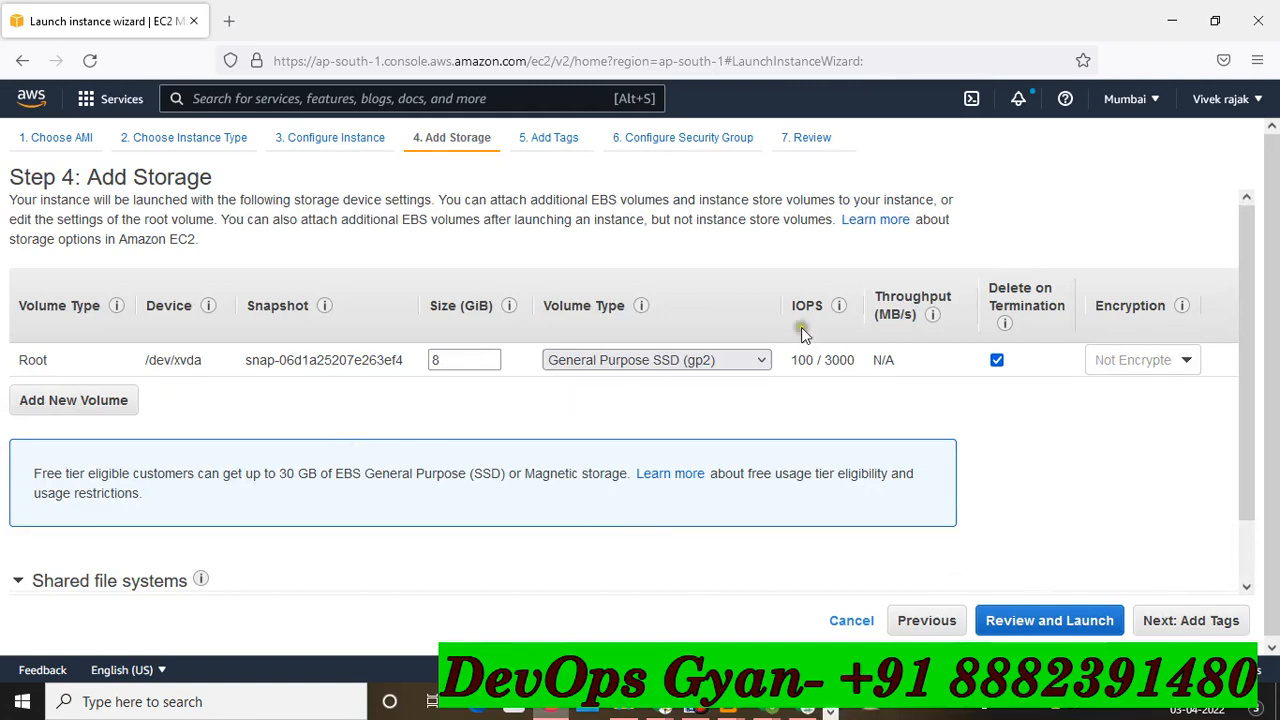
- Review the root volume's Delete on Termination option and continue to the instance tags
{"action": "left_click", "coordinate": [993, 422]}
{"action": "left_click", "coordinate": [997, 361]}
{"action": "left_click", "coordinate": [1190, 621]}
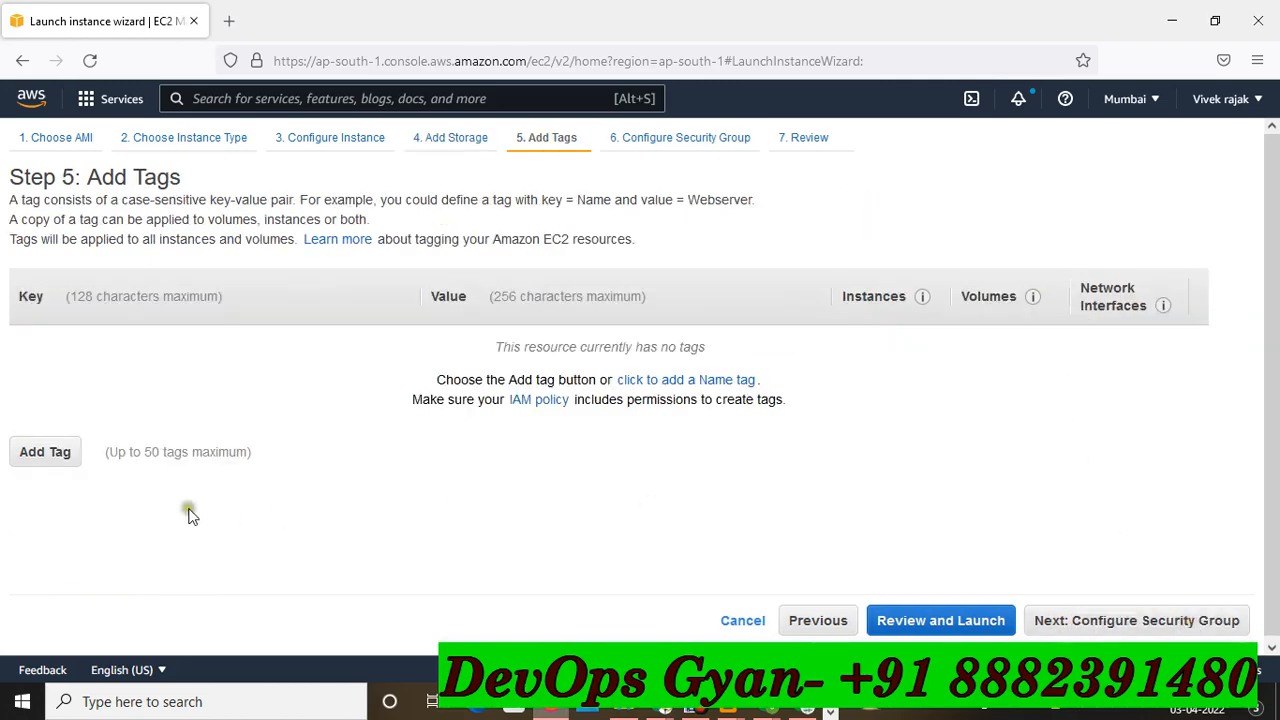
- Add a tag with key Name and value M1, and continue to the security group settings
{"action": "left_click", "coordinate": [60, 456]}
{"action": "type", "text": "Nm"}
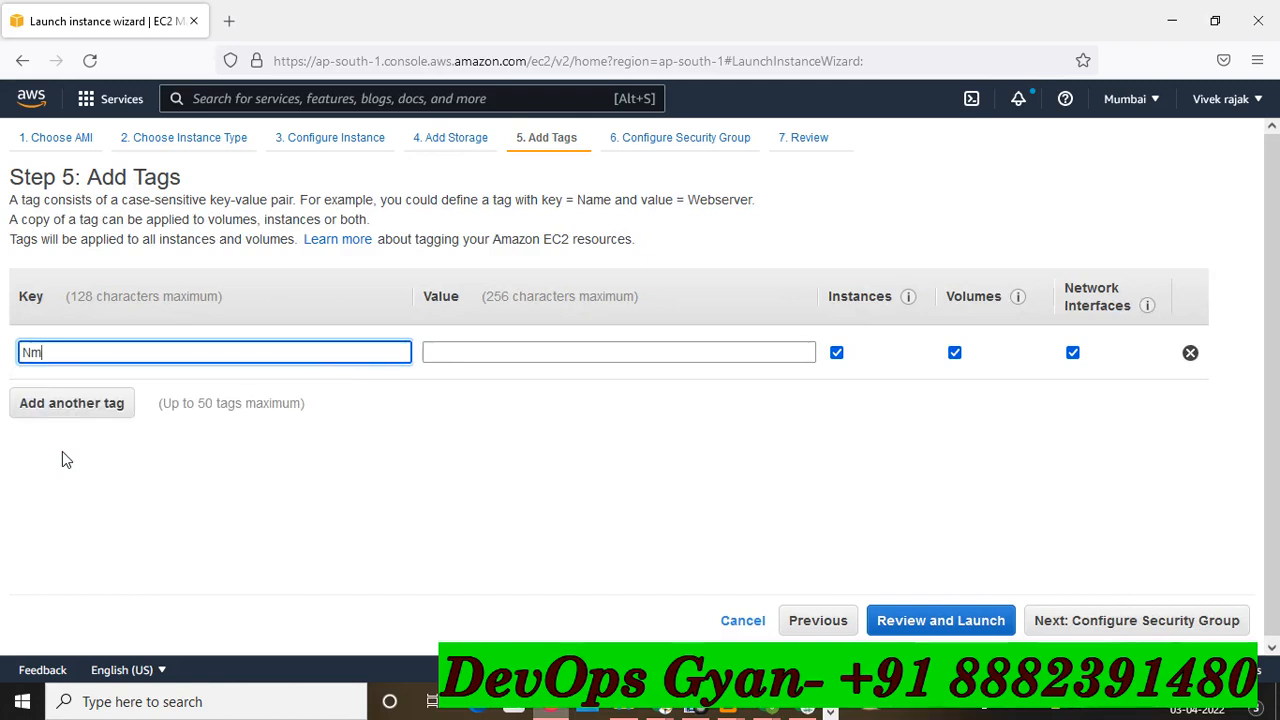
{"action": "key", "text": "BackSpace"}
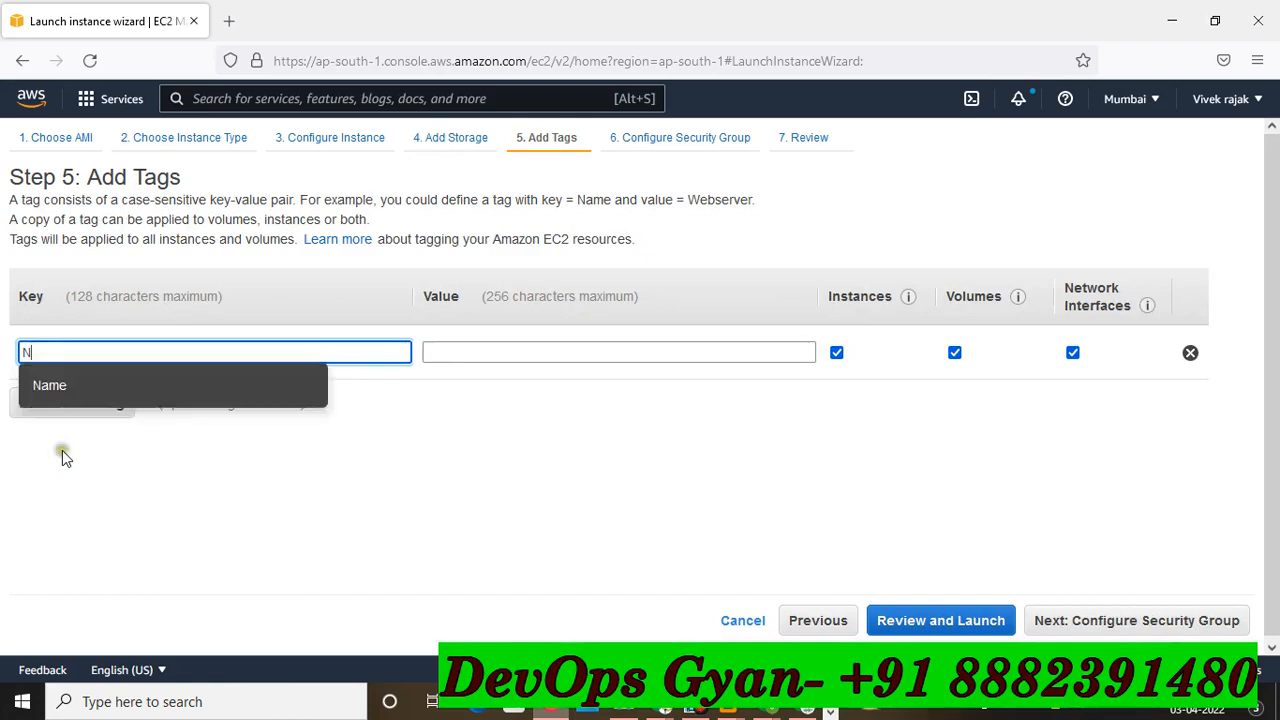
{"action": "left_click", "coordinate": [84, 378]}
{"action": "left_click", "coordinate": [487, 351]}
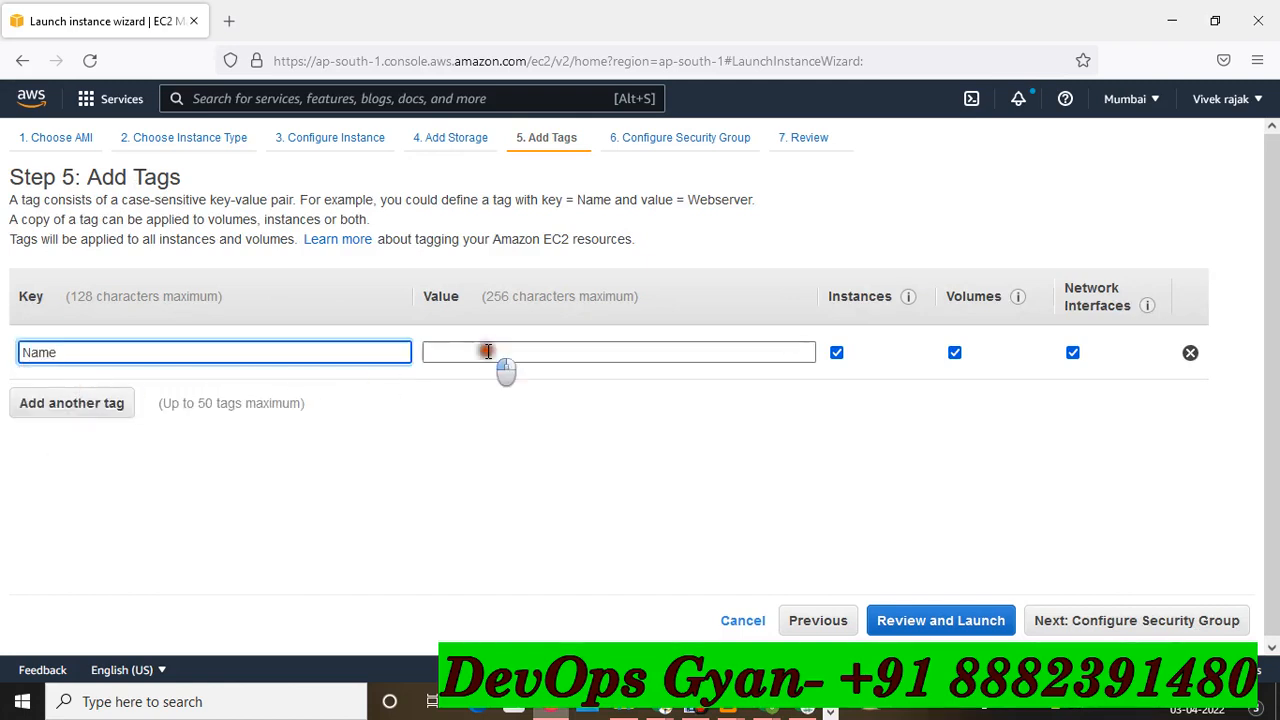
{"action": "type", "text": "M1"}
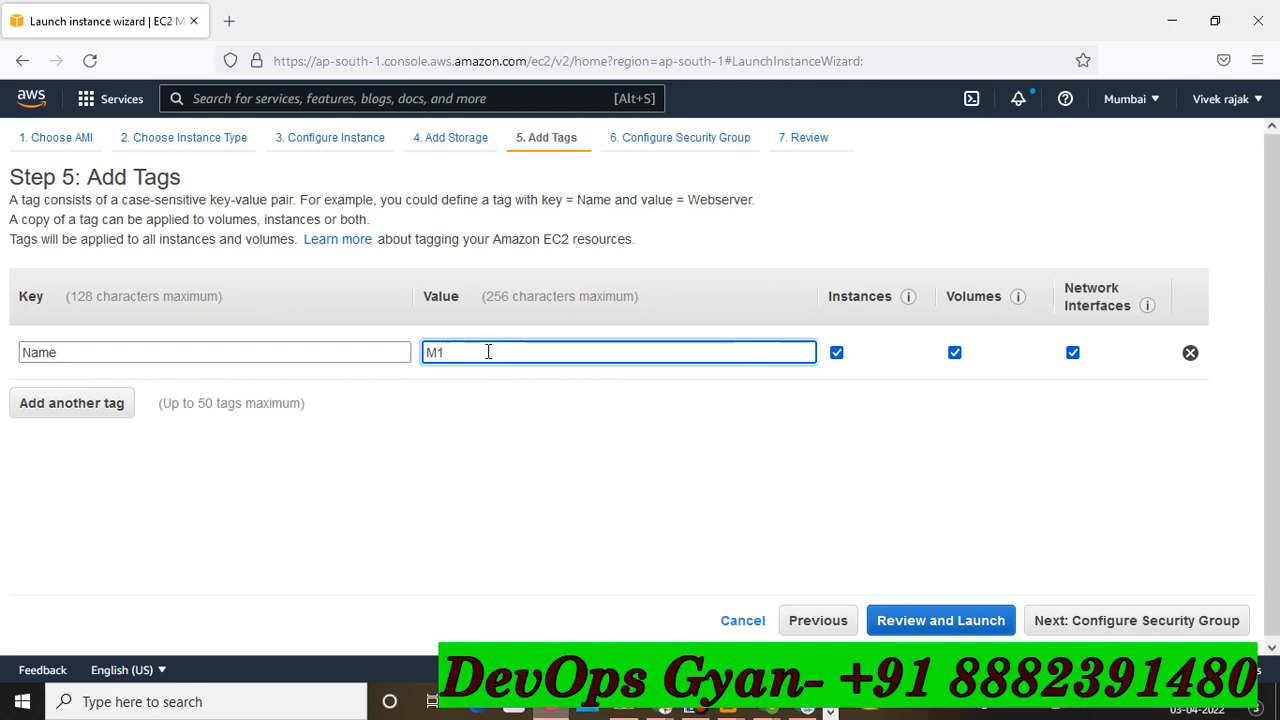
{"action": "left_click", "coordinate": [572, 432]}
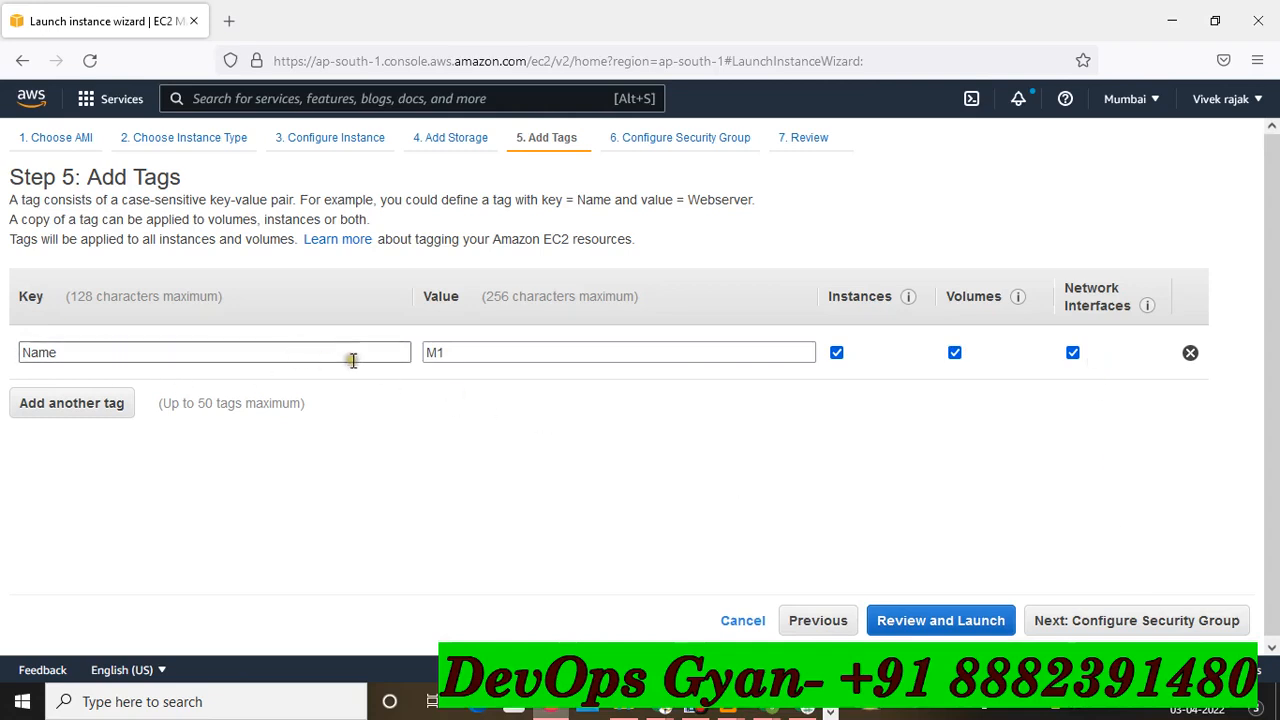
{"action": "left_click", "coordinate": [1130, 620]}
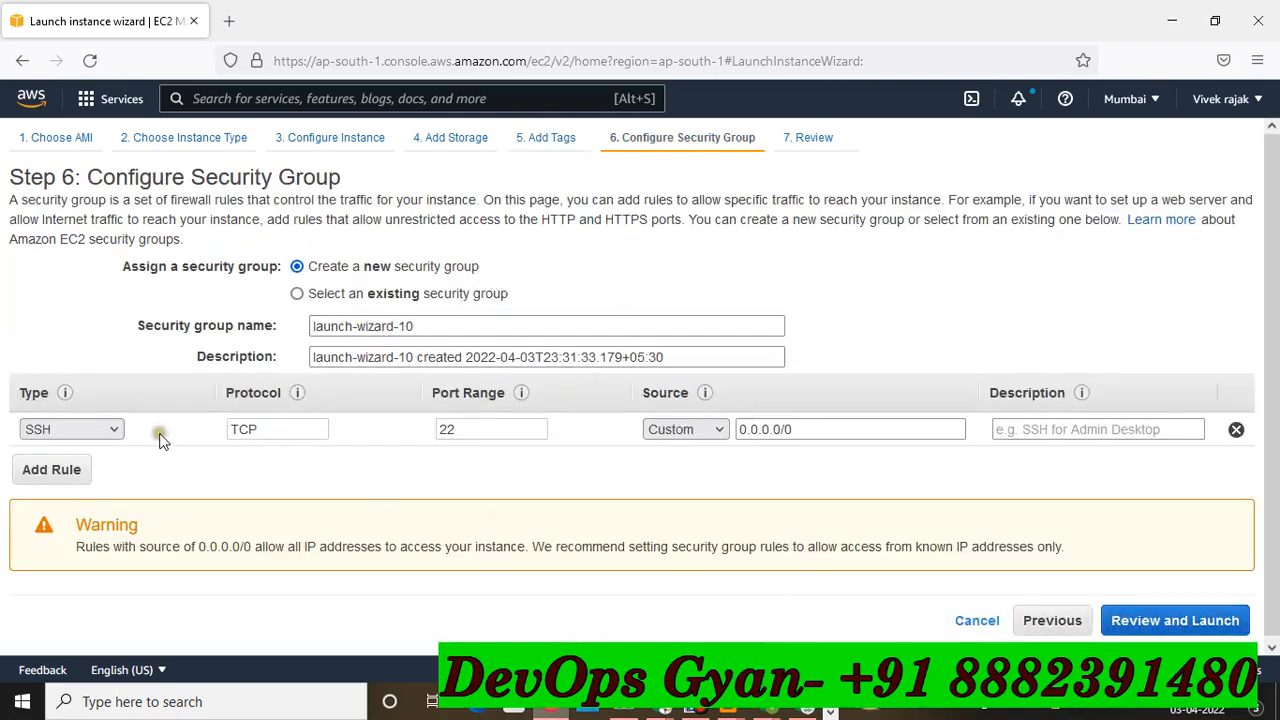
- Keep the SSH rule in the new security group and review the instance launch details
{"action": "left_click", "coordinate": [100, 429]}
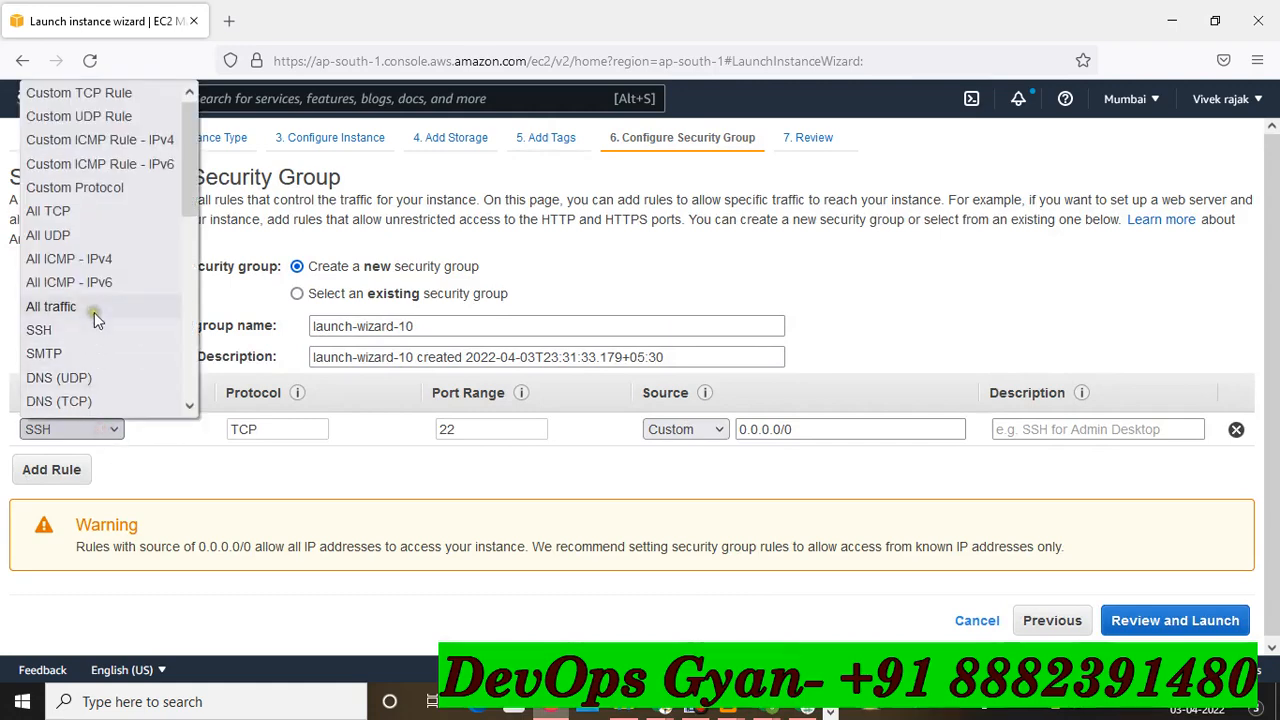
{"action": "left_click", "coordinate": [330, 470]}
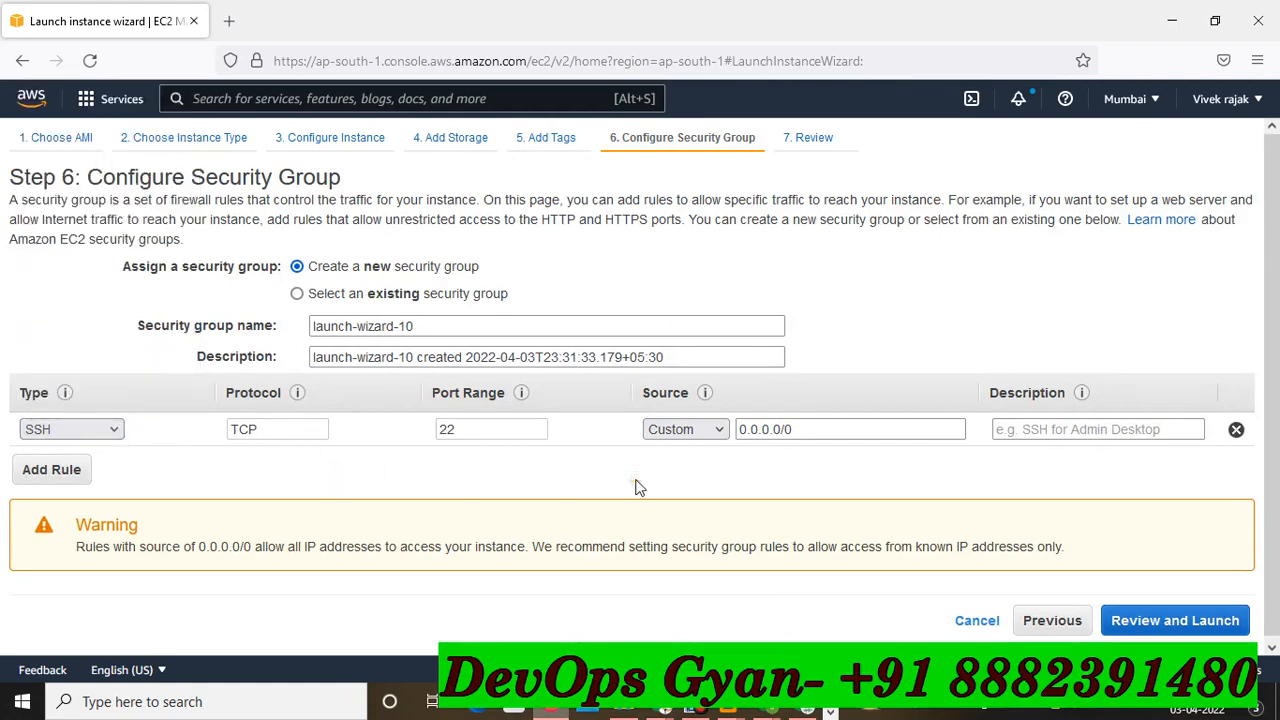
{"action": "left_click", "coordinate": [1163, 620]}
{"action": "scroll", "coordinate": [830, 490], "scroll_direction": "down", "scroll_amount": 3}
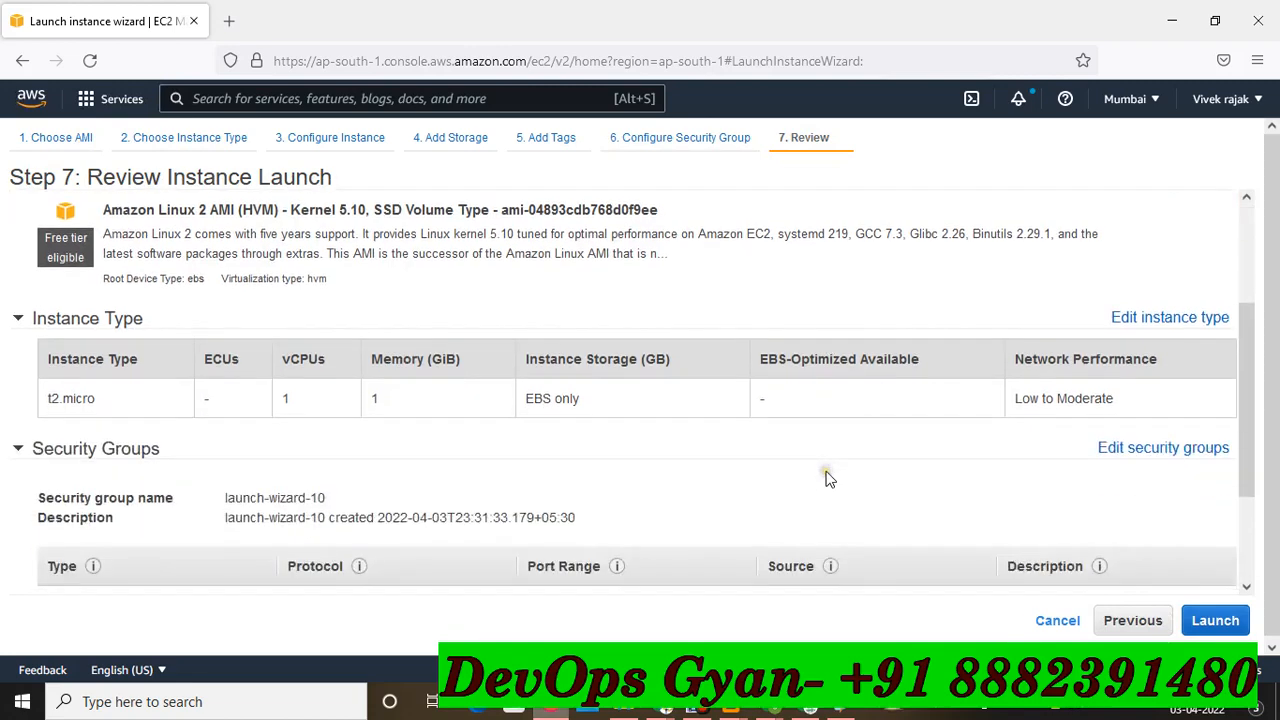
{"action": "scroll", "coordinate": [398, 374], "scroll_direction": "up", "scroll_amount": 3}
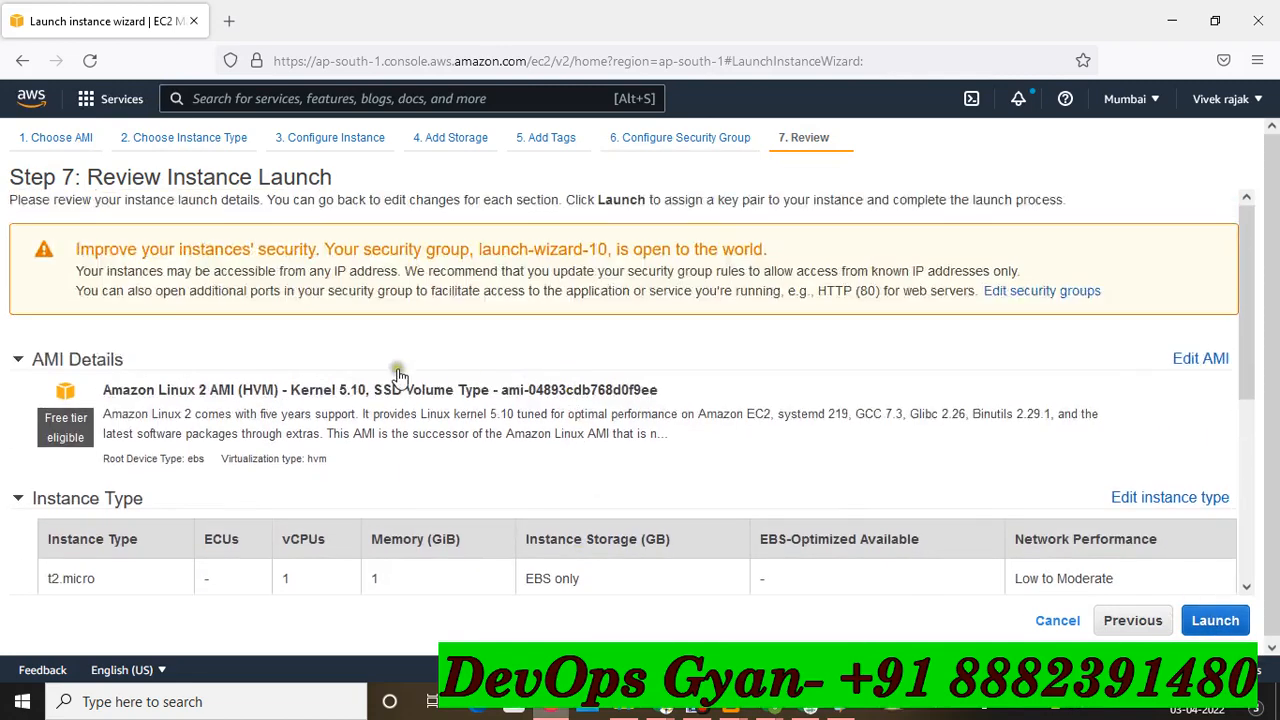
- Start the launch, create a new RSA key pair named m1key and download its private key file
{"action": "left_click", "coordinate": [1215, 620]}
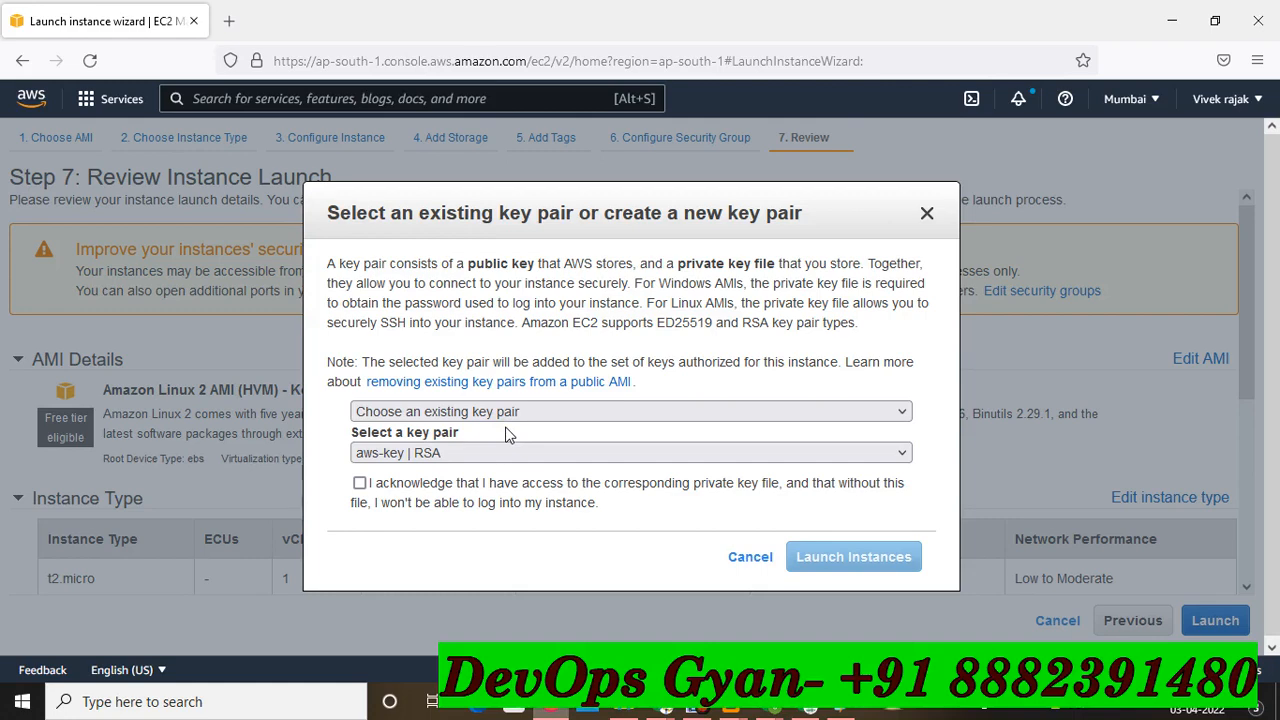
{"action": "left_click", "coordinate": [595, 413]}
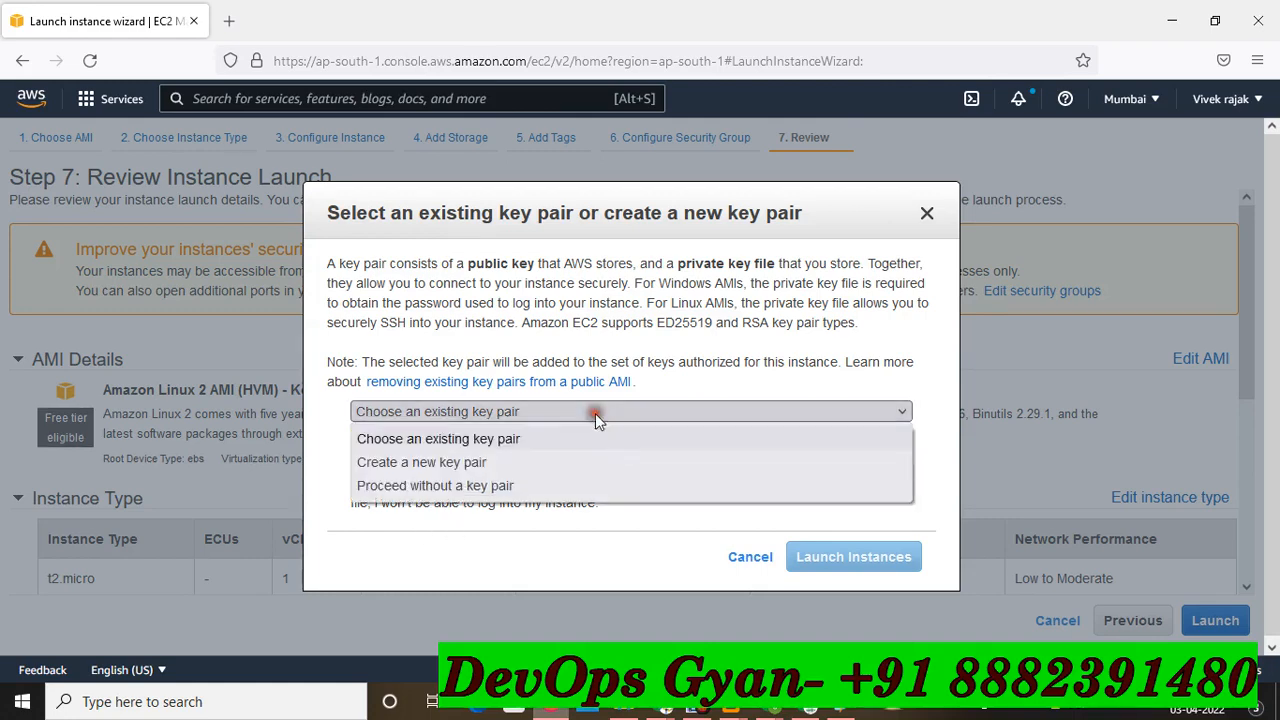
{"action": "left_click", "coordinate": [481, 465]}
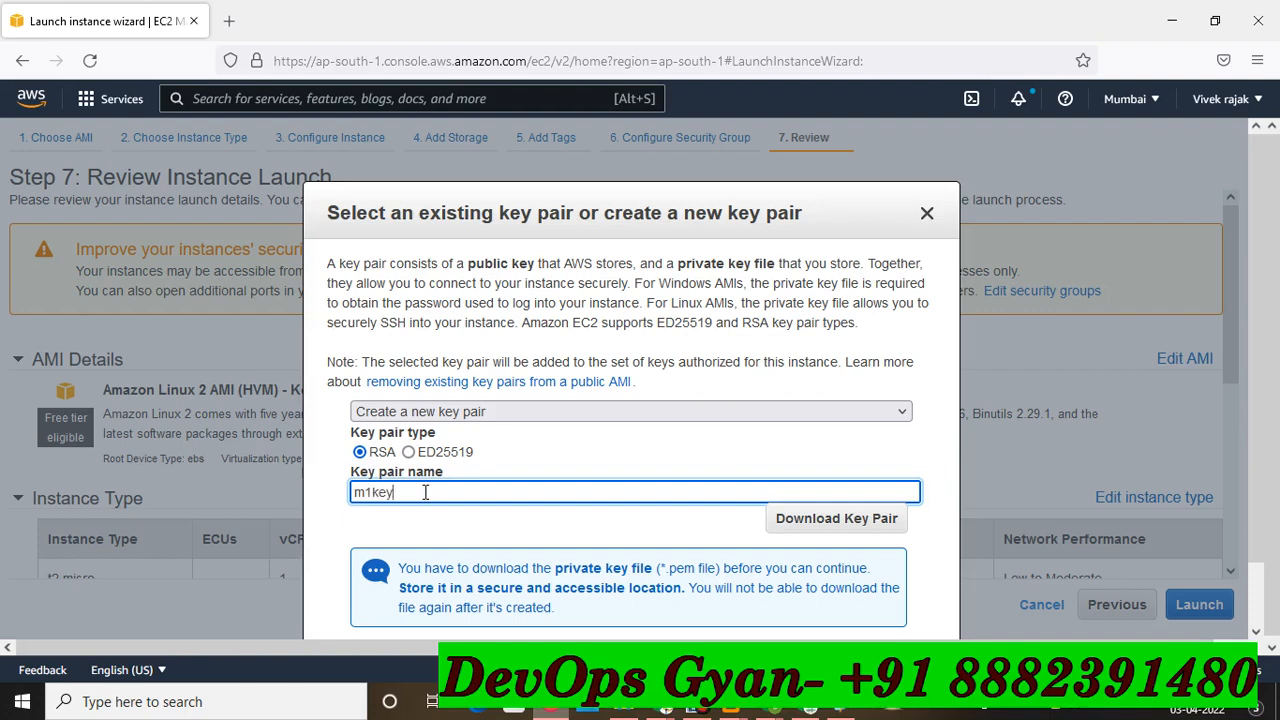
{"action": "scroll", "coordinate": [470, 486], "scroll_direction": "down", "scroll_amount": 1}
{"action": "left_click", "coordinate": [858, 455]}
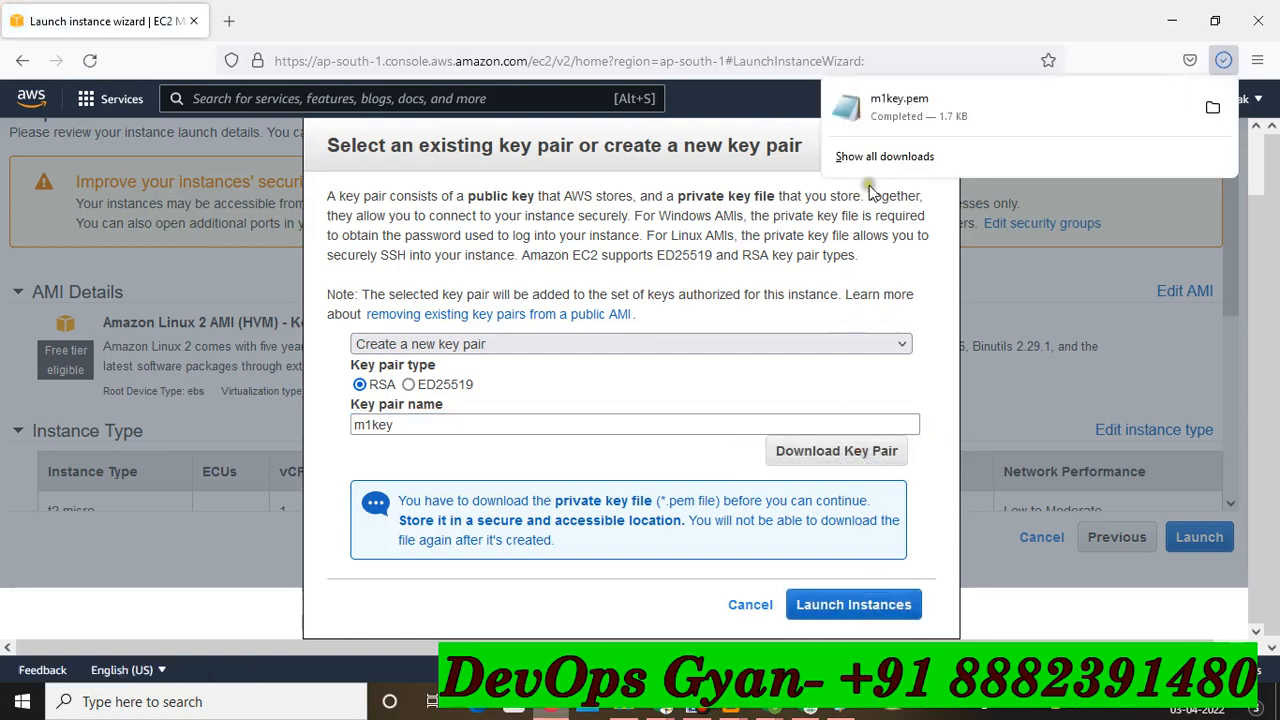
- Open the downloaded m1key.pem in Notepad, examine it full-size and close it
{"action": "left_click", "coordinate": [893, 112]}
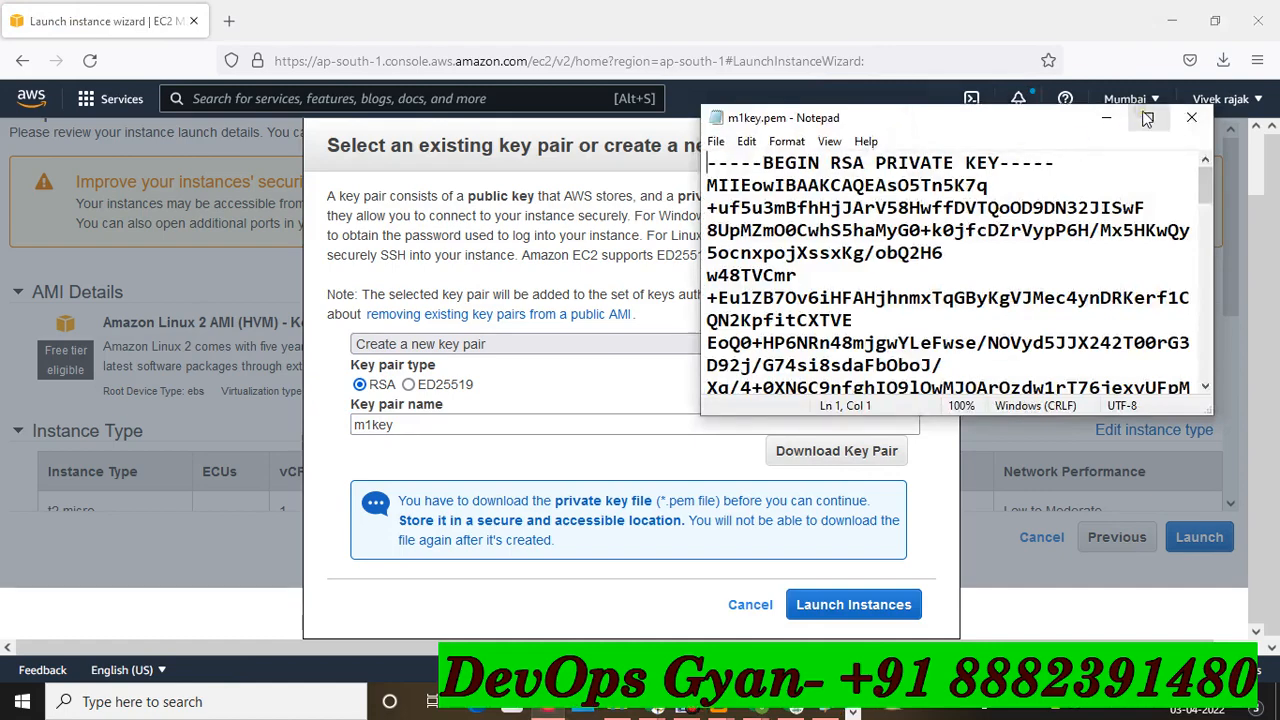
{"action": "left_click", "coordinate": [1147, 118]}
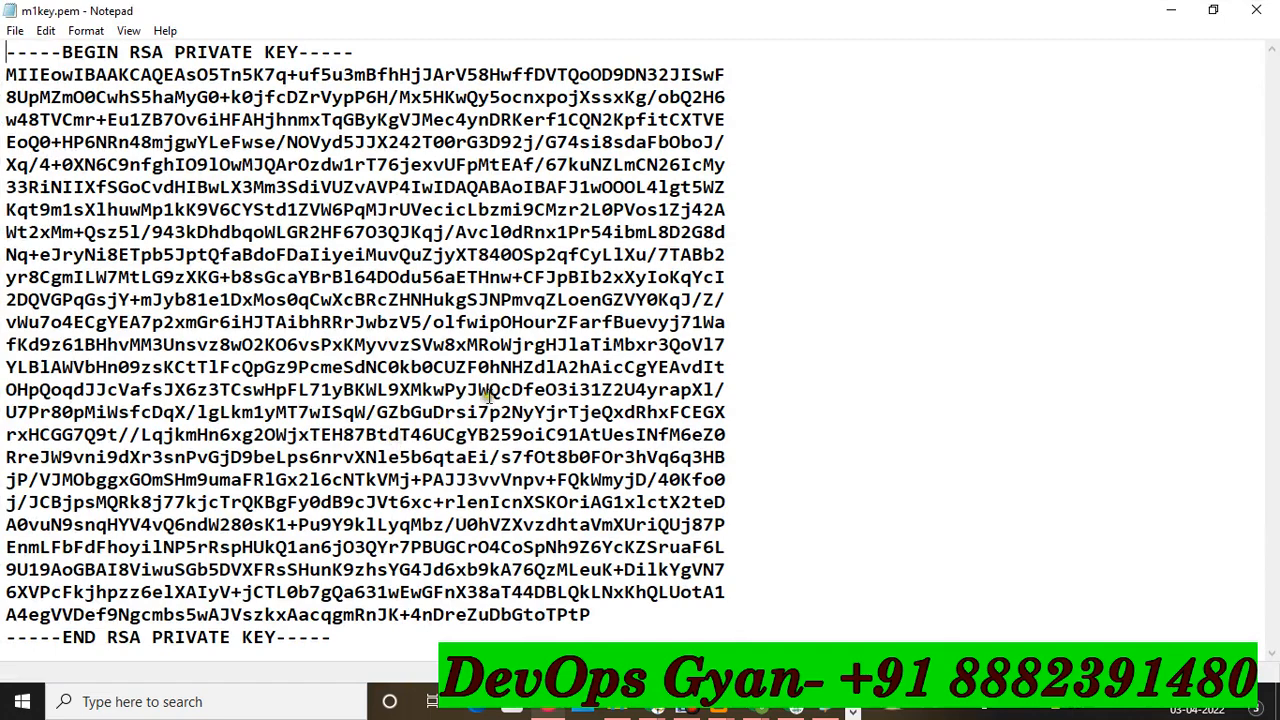
{"action": "left_click", "coordinate": [1256, 12]}
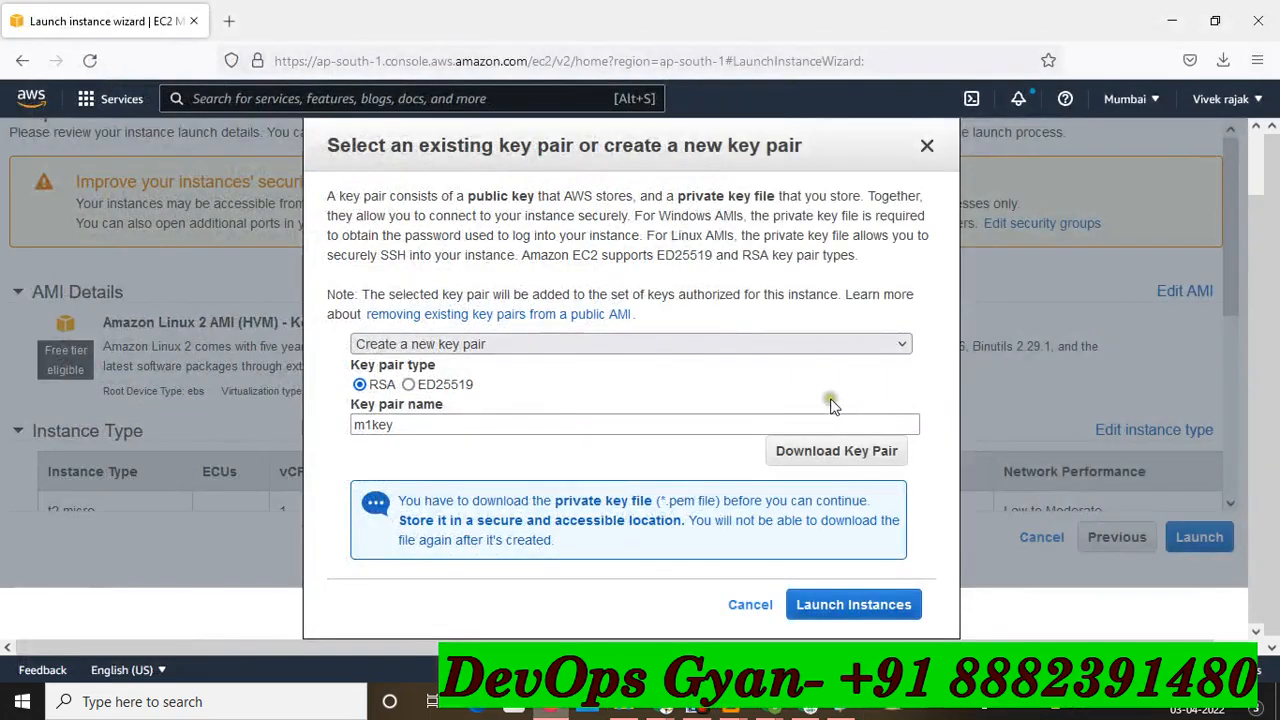
- Launch the instance with the new key pair and open the list of instances
{"action": "left_click", "coordinate": [845, 603]}
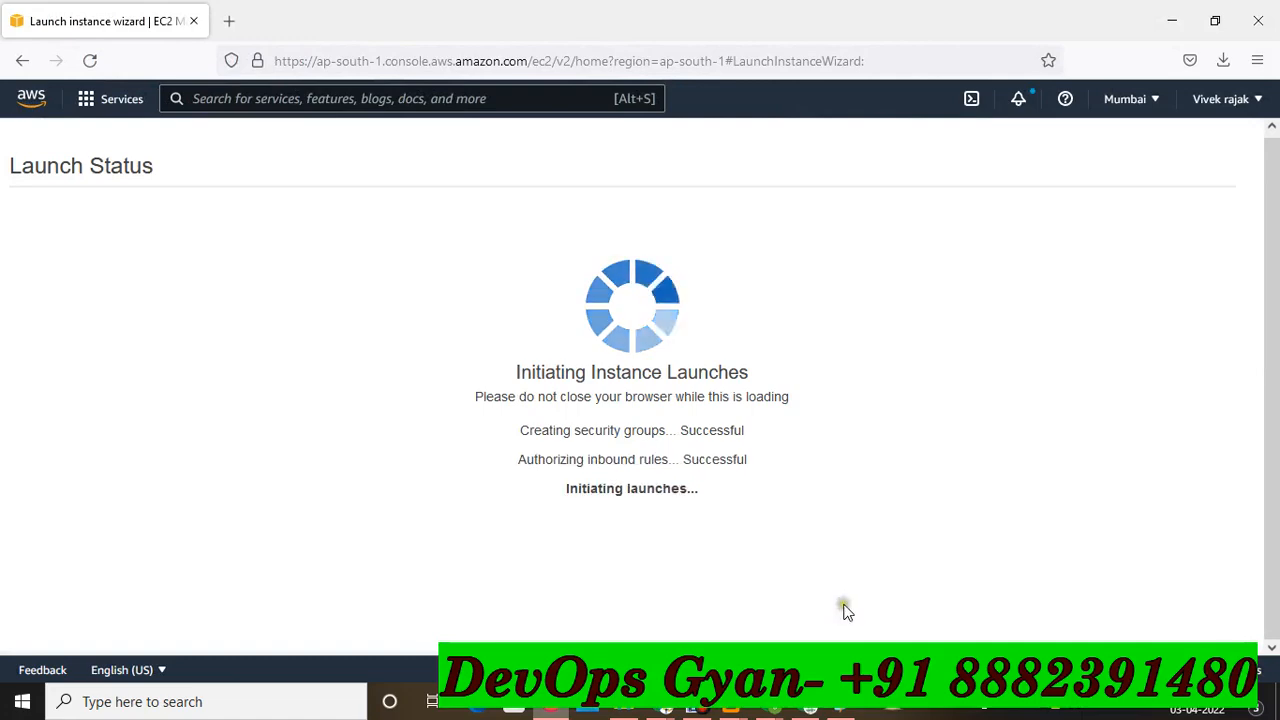
{"action": "scroll", "coordinate": [700, 527], "scroll_direction": "down", "scroll_amount": 3}
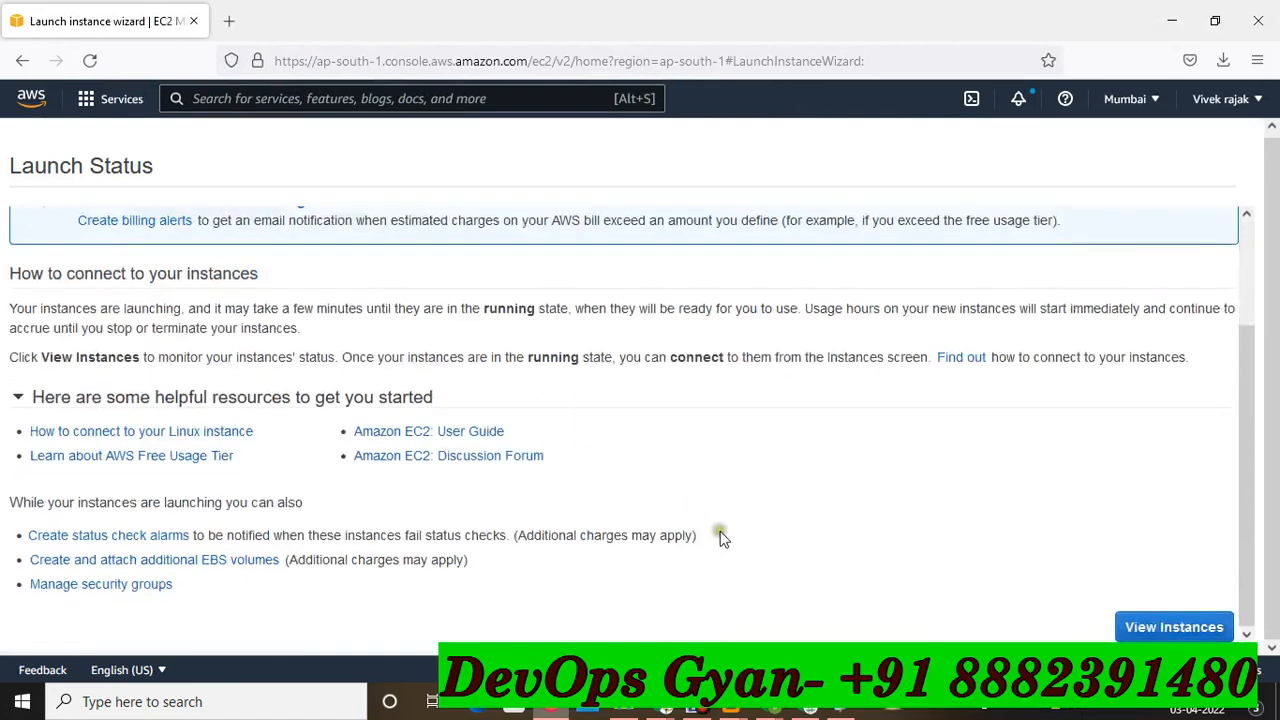
{"action": "left_click", "coordinate": [1150, 626]}
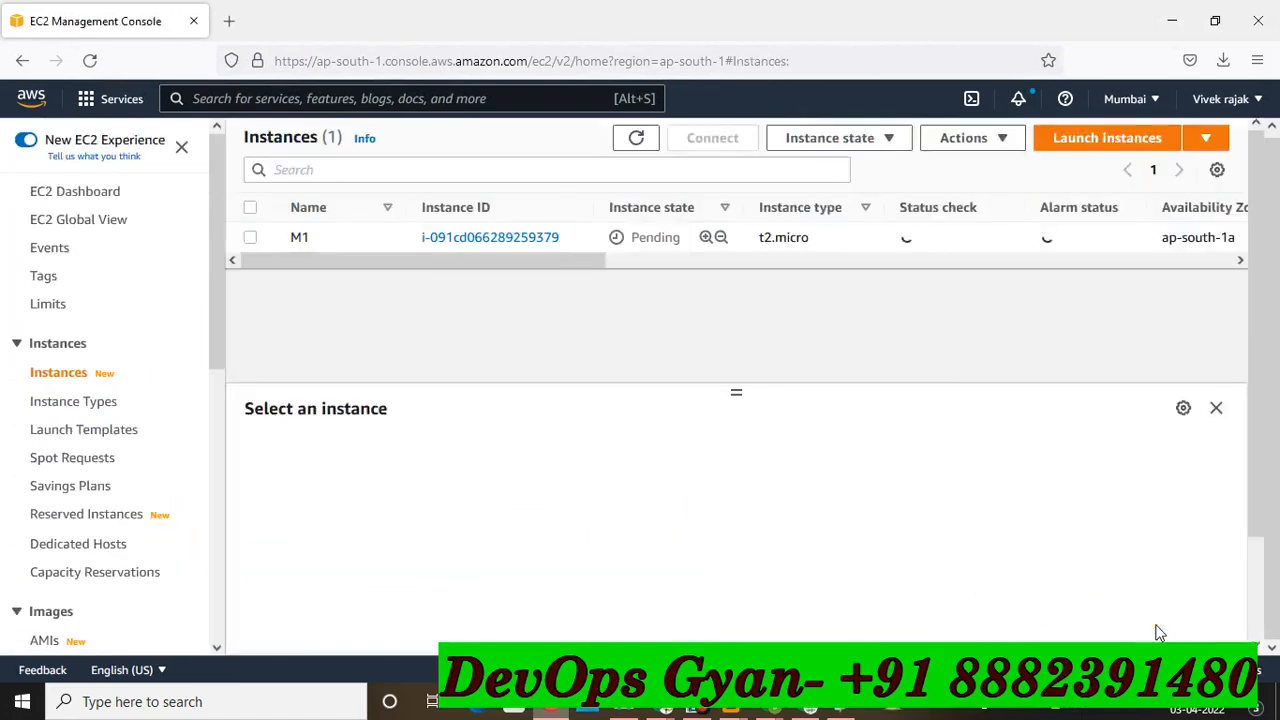
- Switch to Paint and draw a small dark red rectangle above the M1 star of the account box
{"action": "left_click", "coordinate": [1172, 19]}
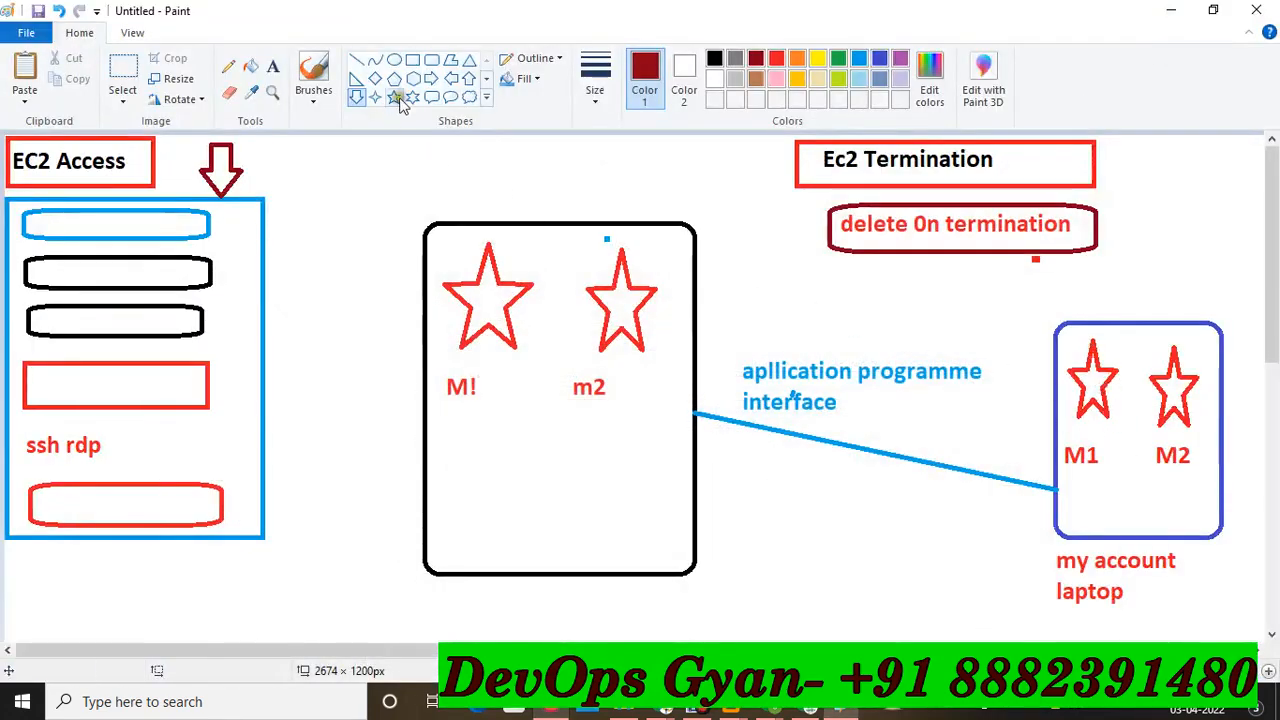
{"action": "left_click", "coordinate": [411, 60]}
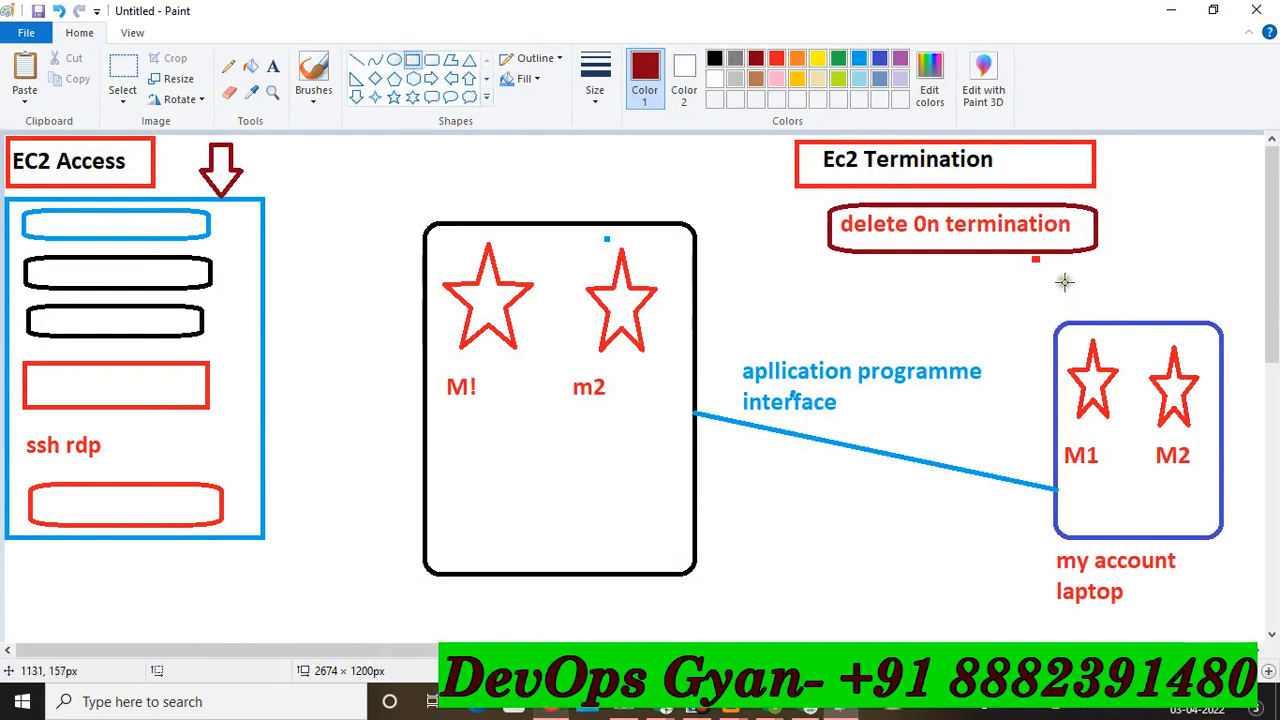
{"action": "left_click_drag", "start_coordinate": [1050, 276], "coordinate": [1115, 309]}
{"action": "left_click", "coordinate": [1194, 277]}
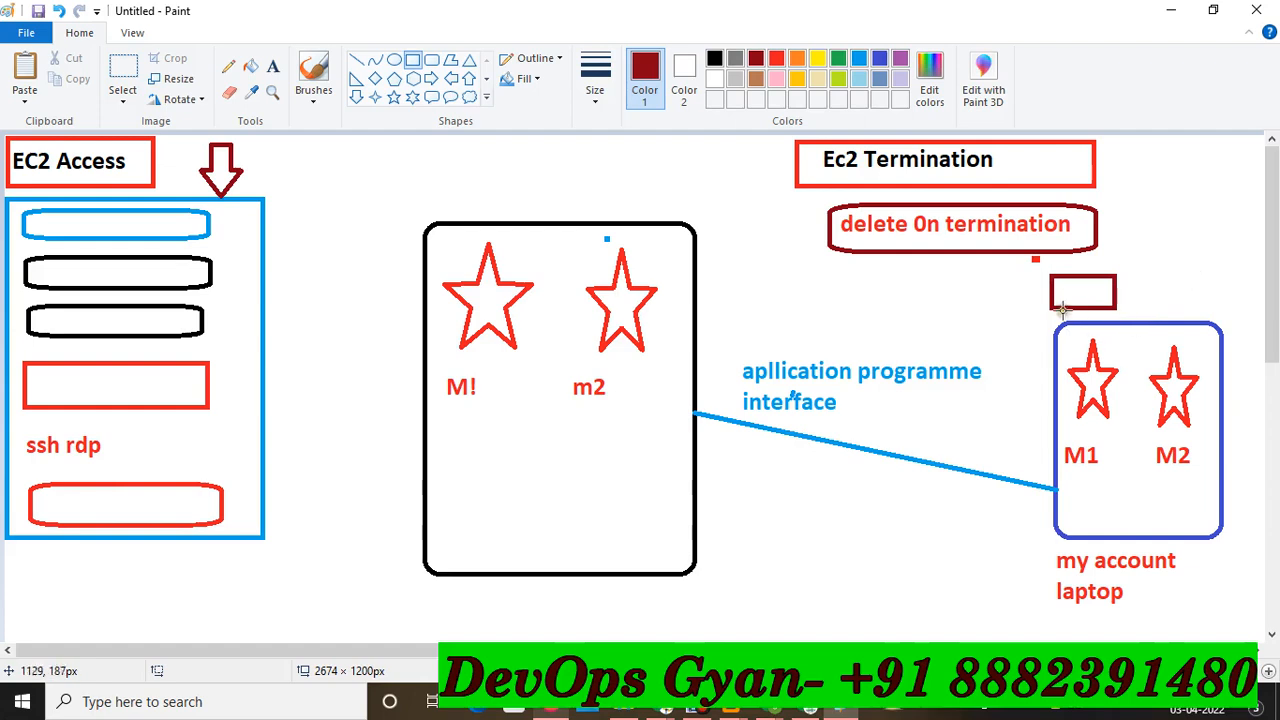
- Draw a small green rectangle above the M2 star, beside the dark red one
{"action": "left_click", "coordinate": [839, 59]}
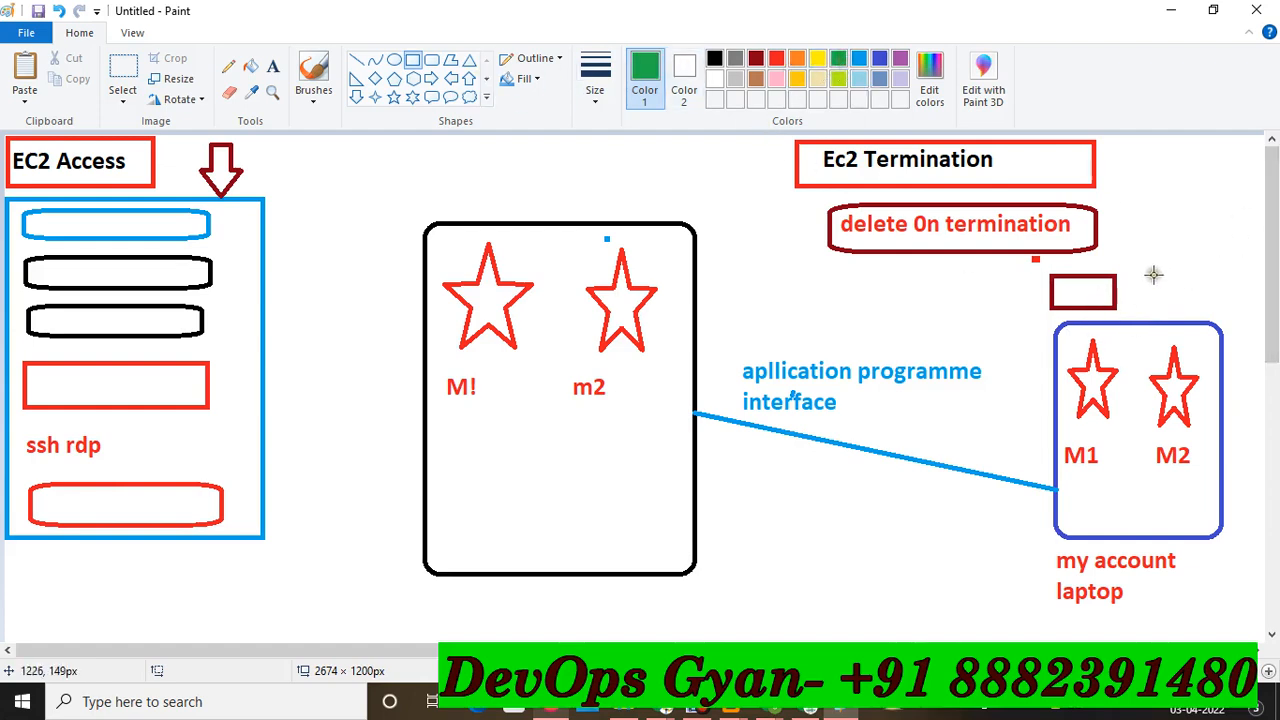
{"action": "mouse_move", "coordinate": [1147, 274]}
{"action": "left_mouse_down"}
{"action": "mouse_move", "coordinate": [1172, 309]}
{"action": "mouse_move", "coordinate": [1206, 309]}
{"action": "left_mouse_up"}
{"action": "left_click", "coordinate": [1186, 222]}
- Pencil a green tick in the M1 rectangle, a line linking it to "delete 0n termination", and a cross above the M2 rectangle
{"action": "left_click", "coordinate": [229, 68]}
{"action": "left_click_drag", "start_coordinate": [1061, 290], "coordinate": [1098, 286]}
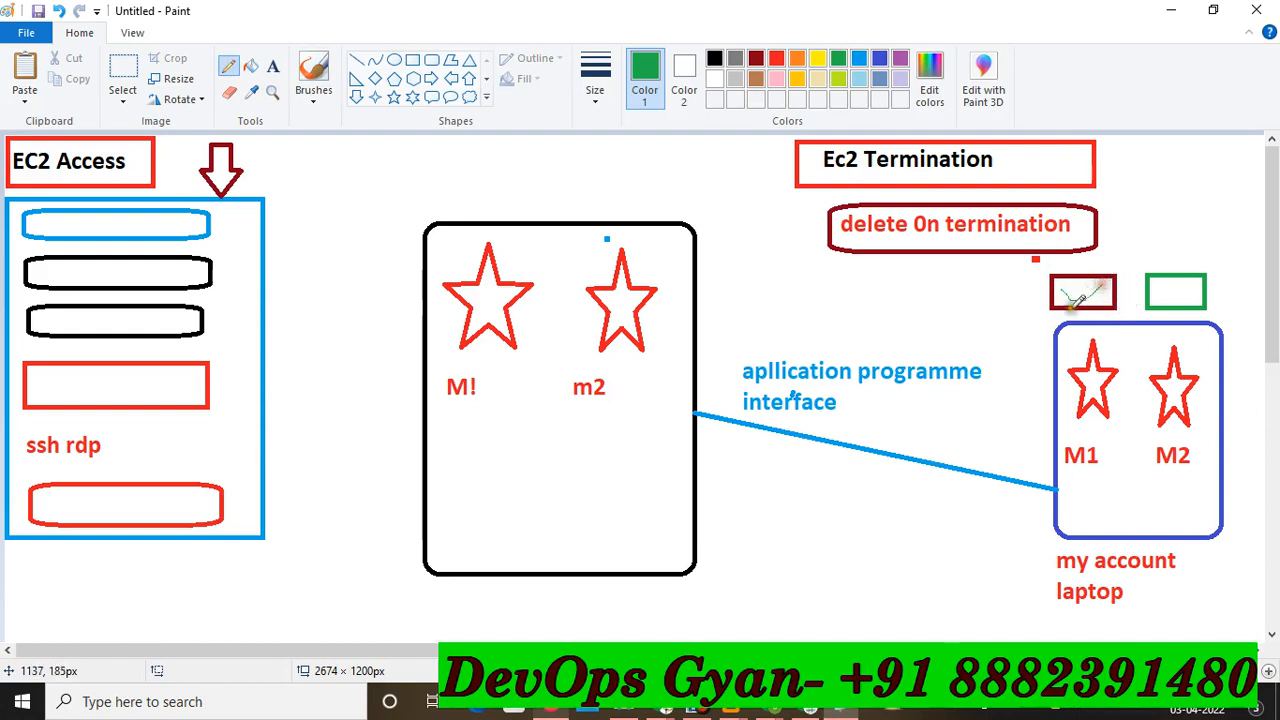
{"action": "mouse_move", "coordinate": [1092, 213]}
{"action": "left_mouse_down"}
{"action": "mouse_move", "coordinate": [1113, 232]}
{"action": "mouse_move", "coordinate": [1116, 265]}
{"action": "left_mouse_up"}
{"action": "mouse_move", "coordinate": [1183, 242]}
{"action": "left_mouse_down"}
{"action": "mouse_move", "coordinate": [1171, 253]}
{"action": "mouse_move", "coordinate": [1186, 251]}
{"action": "left_mouse_up"}
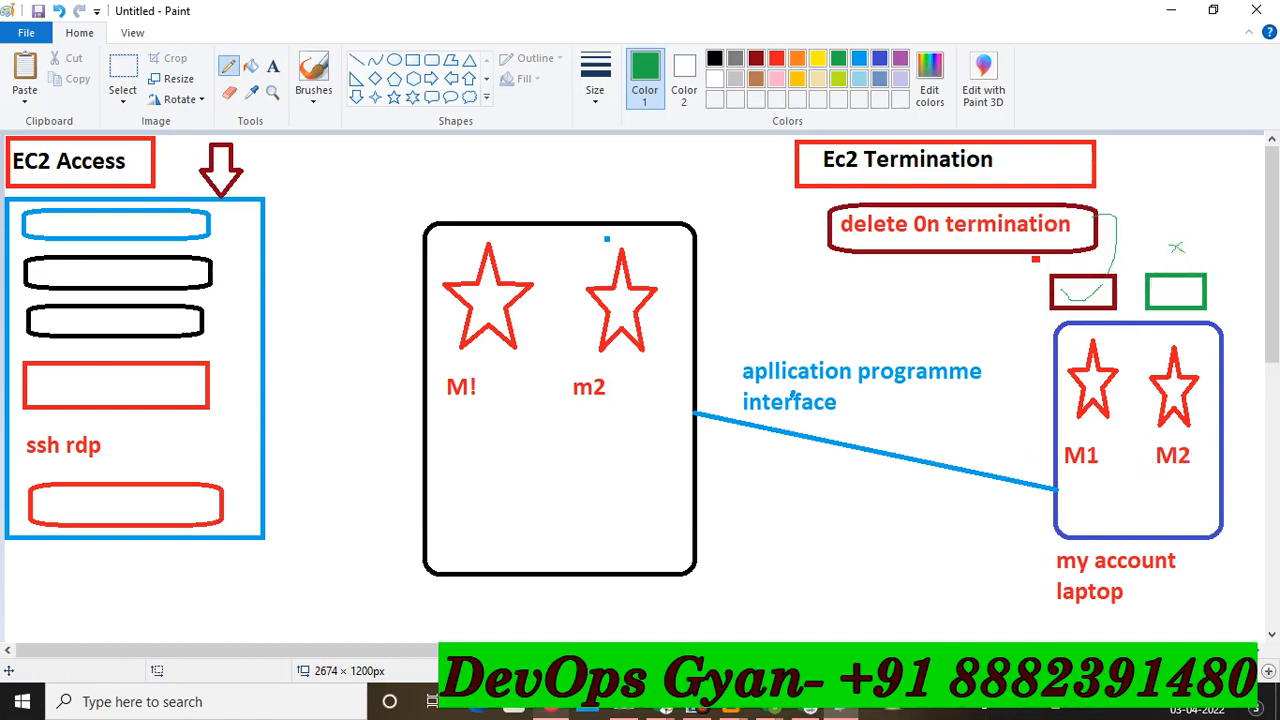
- Switch to the AWS console and start another launch with the 64-bit (x86) Amazon Linux 2 AMI and t2.micro, continuing to the instance details
{"action": "left_click", "coordinate": [547, 710]}
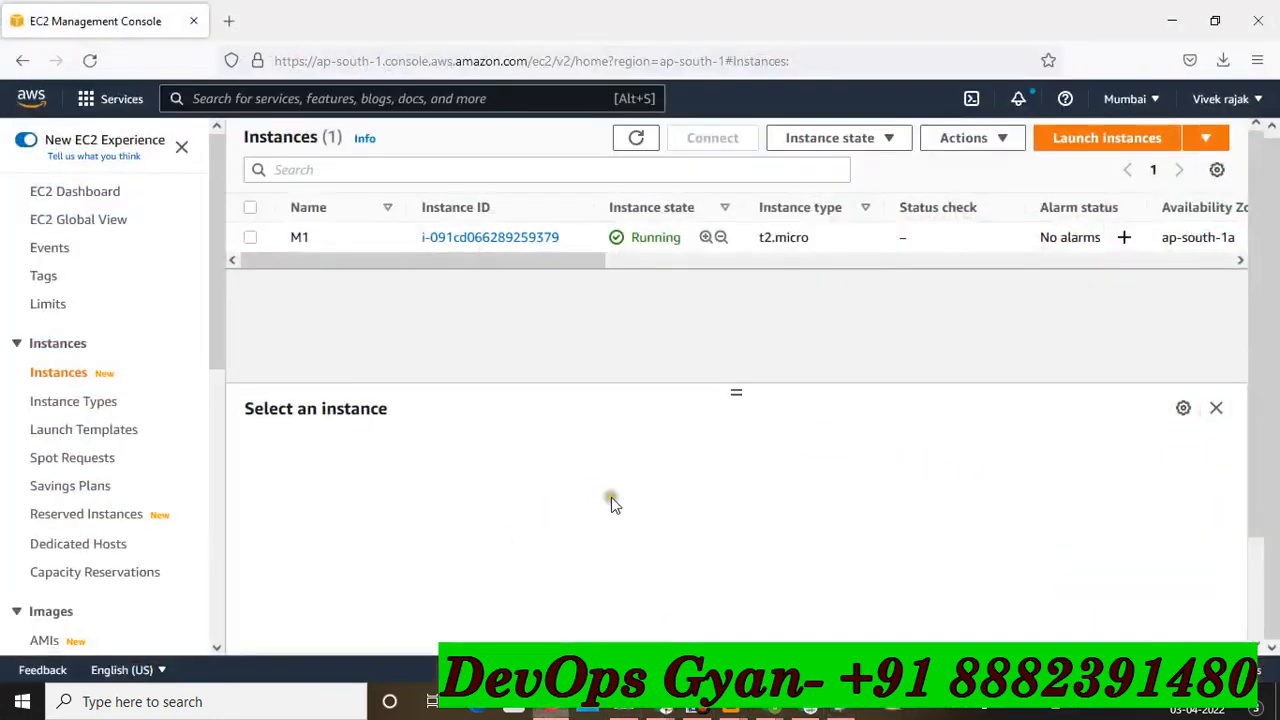
{"action": "left_click", "coordinate": [1110, 143]}
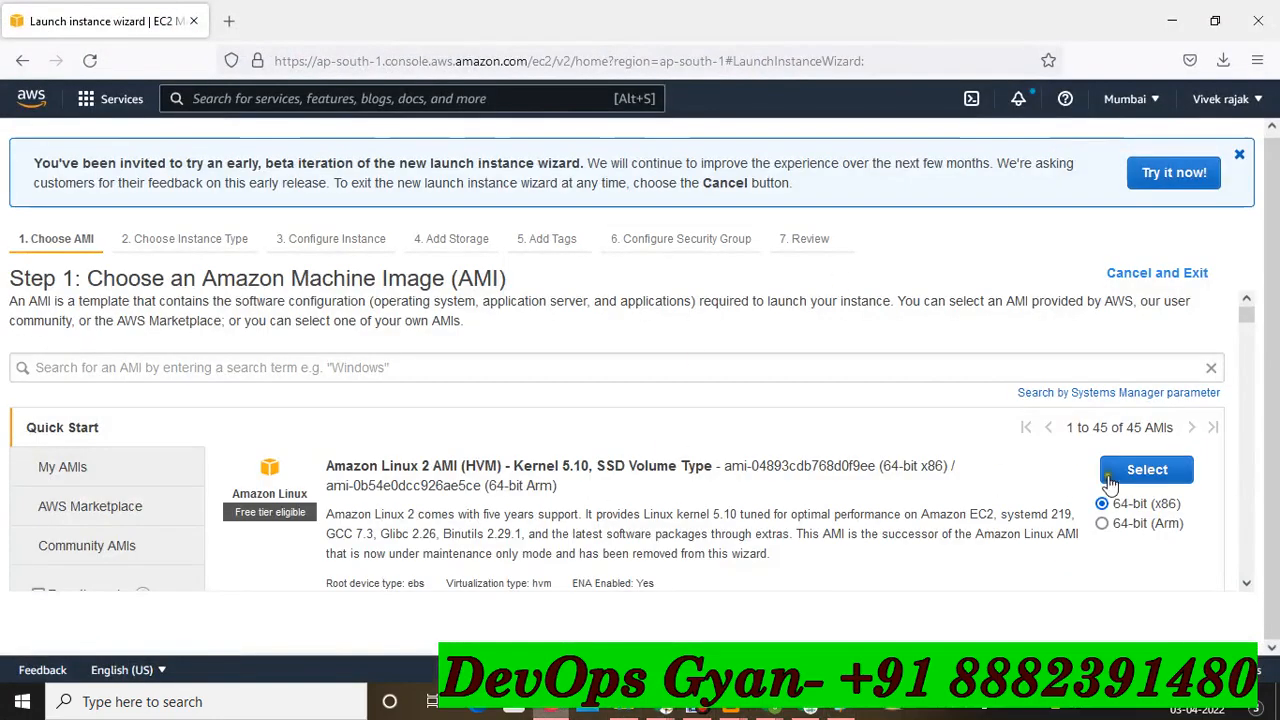
{"action": "left_click", "coordinate": [1147, 474]}
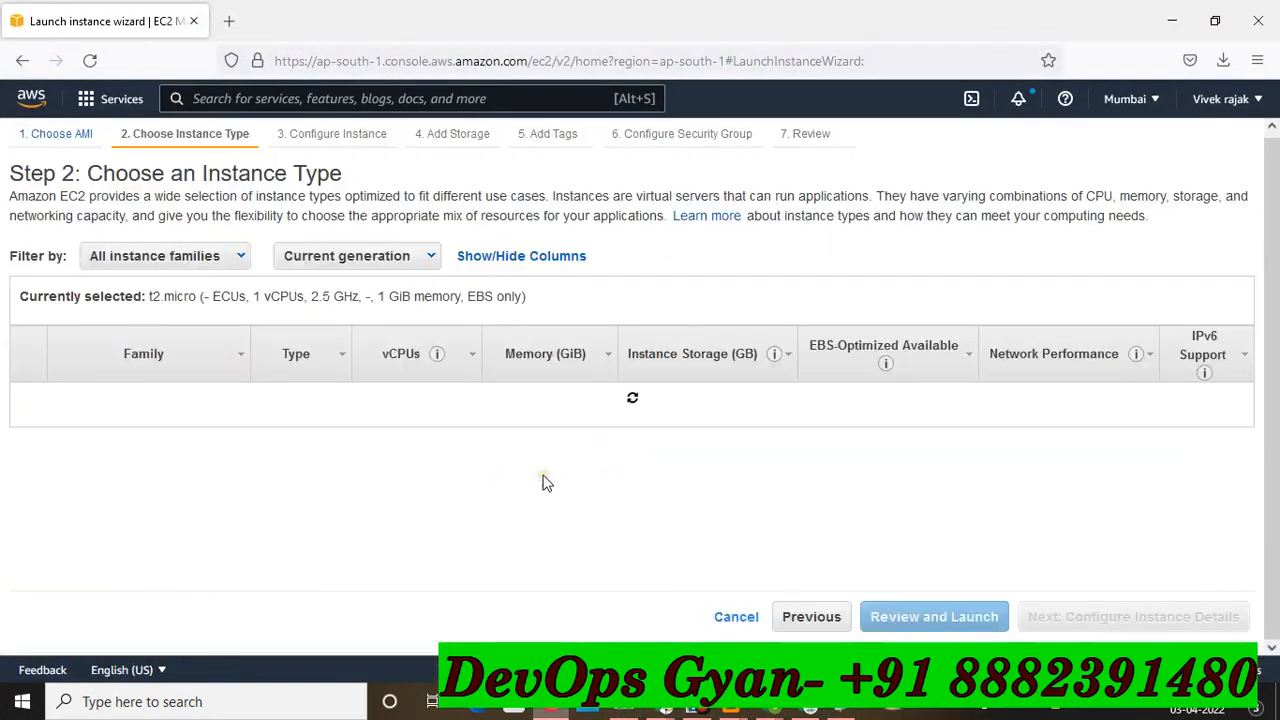
{"action": "left_click", "coordinate": [1072, 617]}
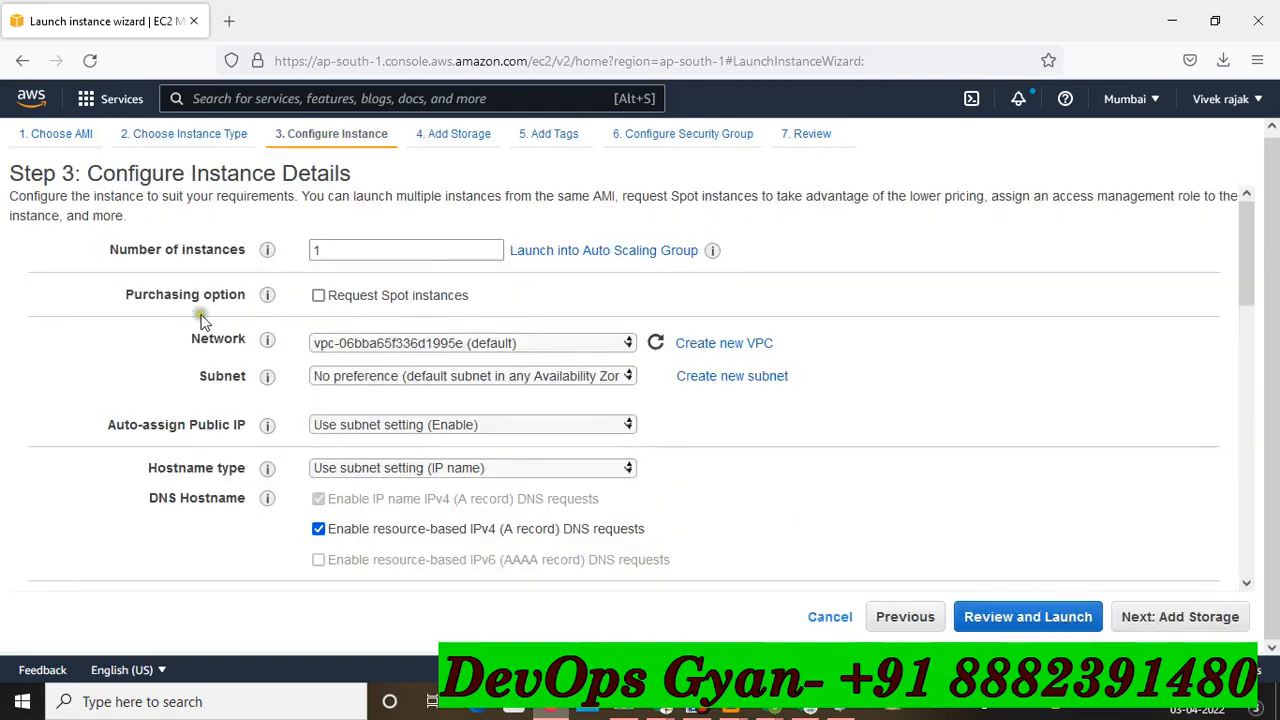
- Continue to the storage settings, turn off Delete on Termination for the root volume, and proceed to the tags
{"action": "left_click", "coordinate": [1160, 620]}
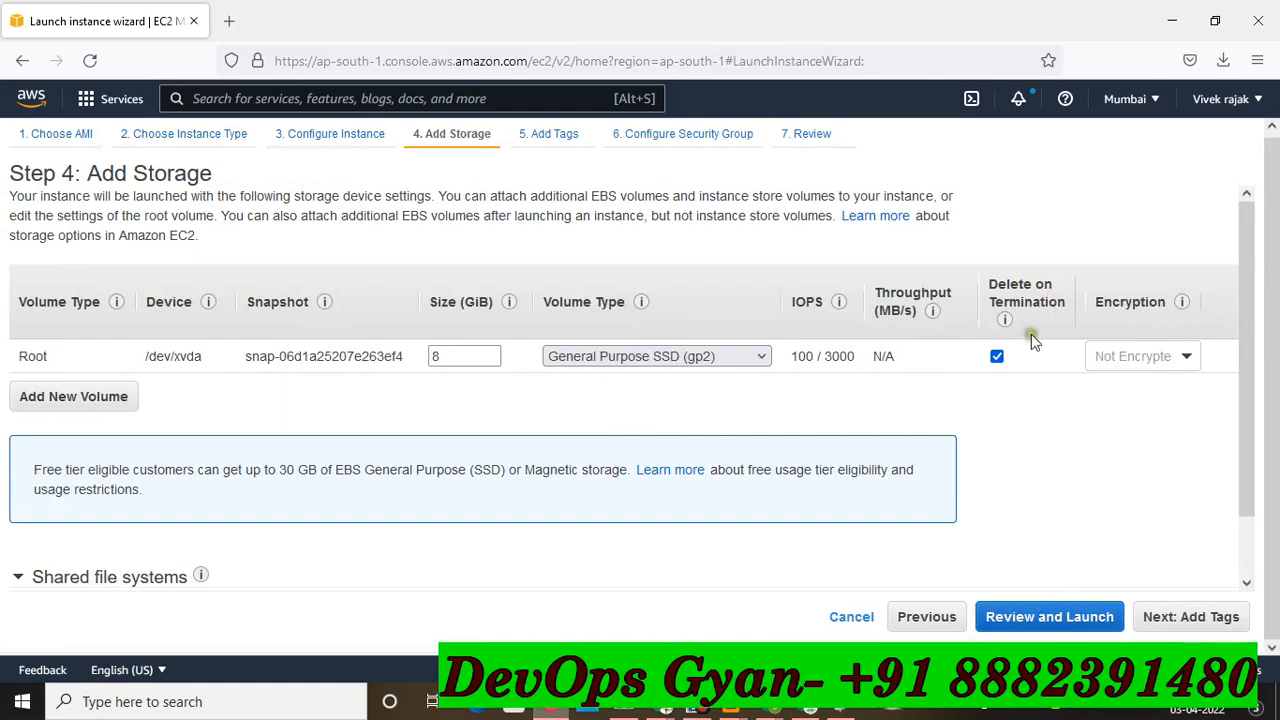
{"action": "left_click", "coordinate": [998, 357]}
{"action": "left_click", "coordinate": [1195, 618]}
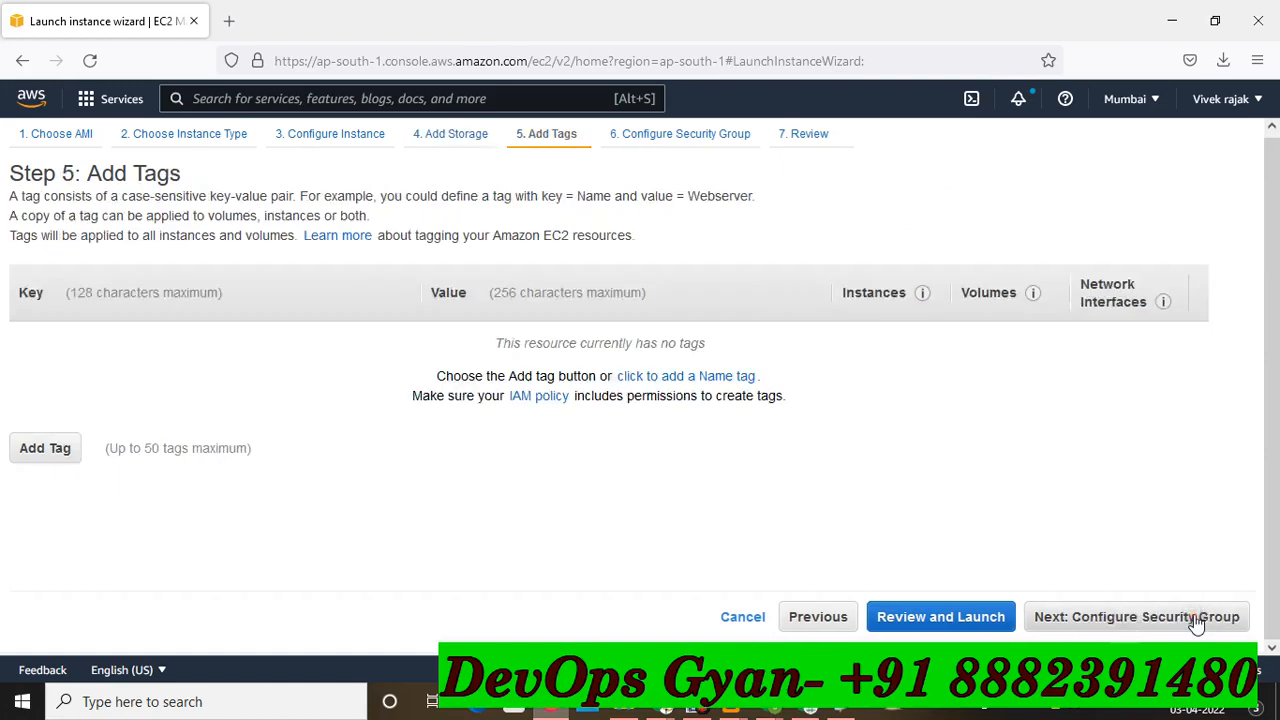
- Add a tag with key Name and value m2, and continue to the security group settings
{"action": "left_click", "coordinate": [50, 449]}
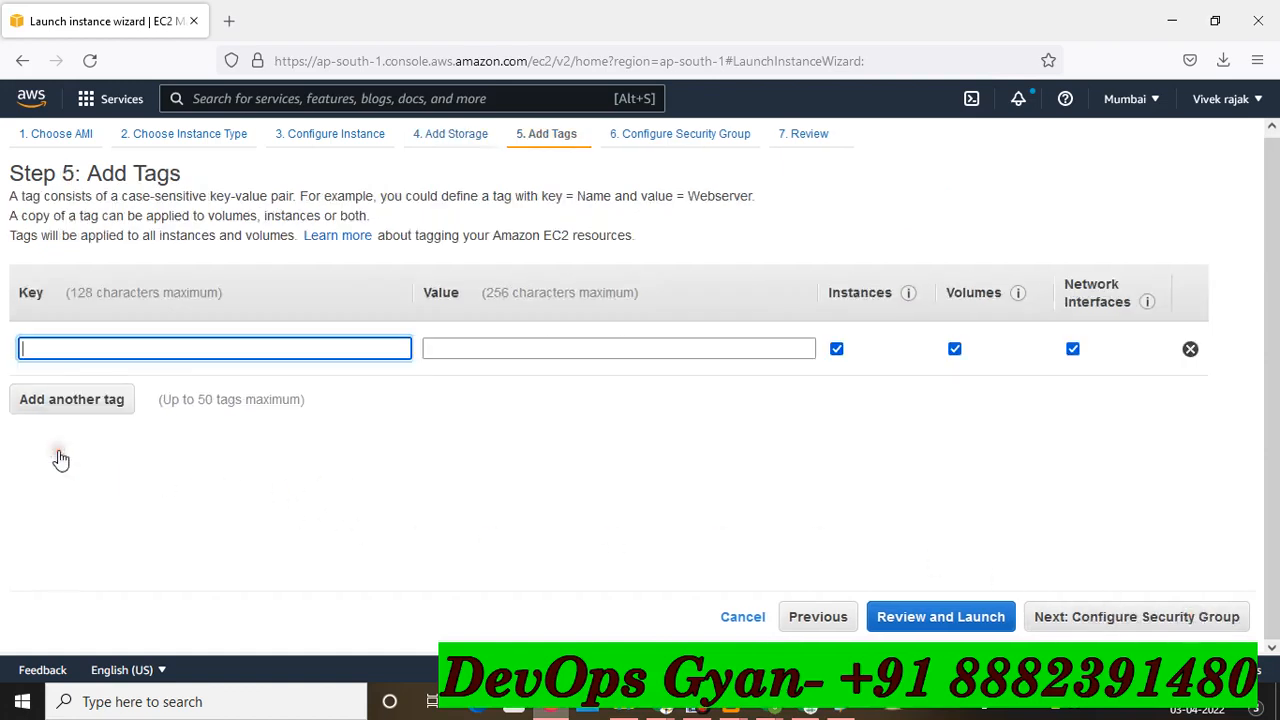
{"action": "type", "text": "Nmae"}
{"action": "key", "text": "BackSpace"}
{"action": "key", "text": "BackSpace"}
{"action": "key", "text": "BackSpace"}
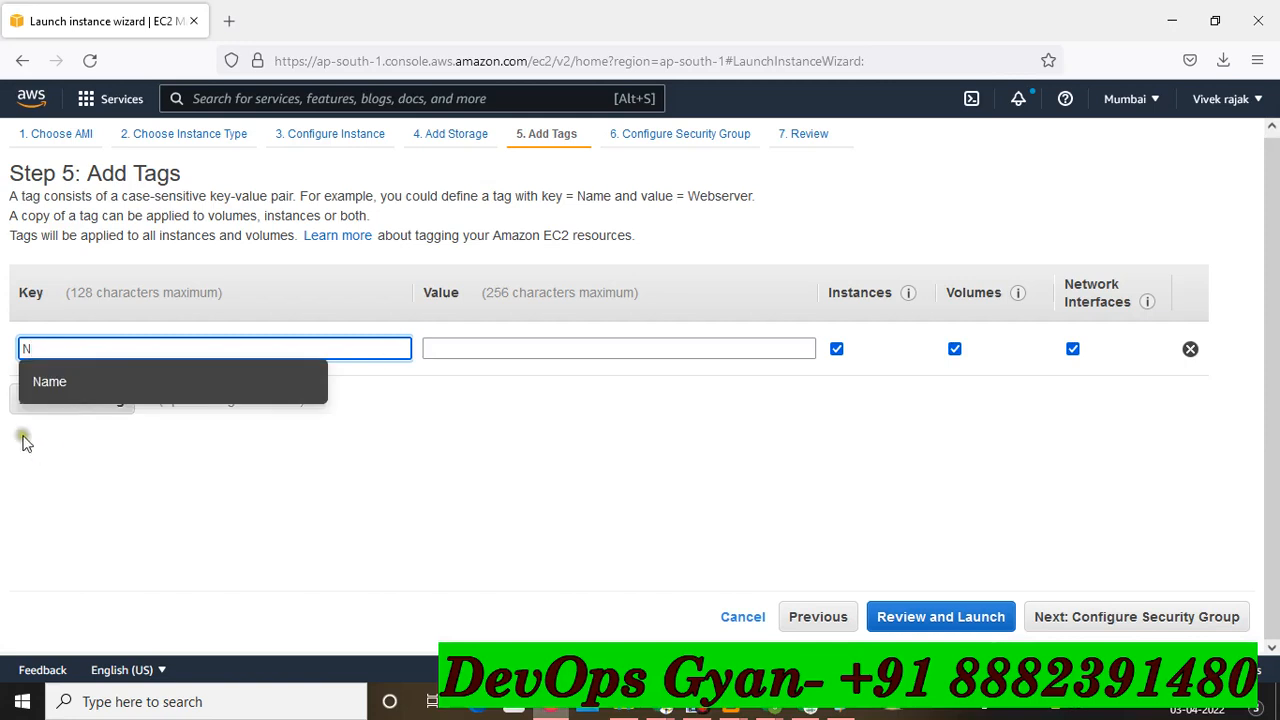
{"action": "left_click", "coordinate": [98, 376]}
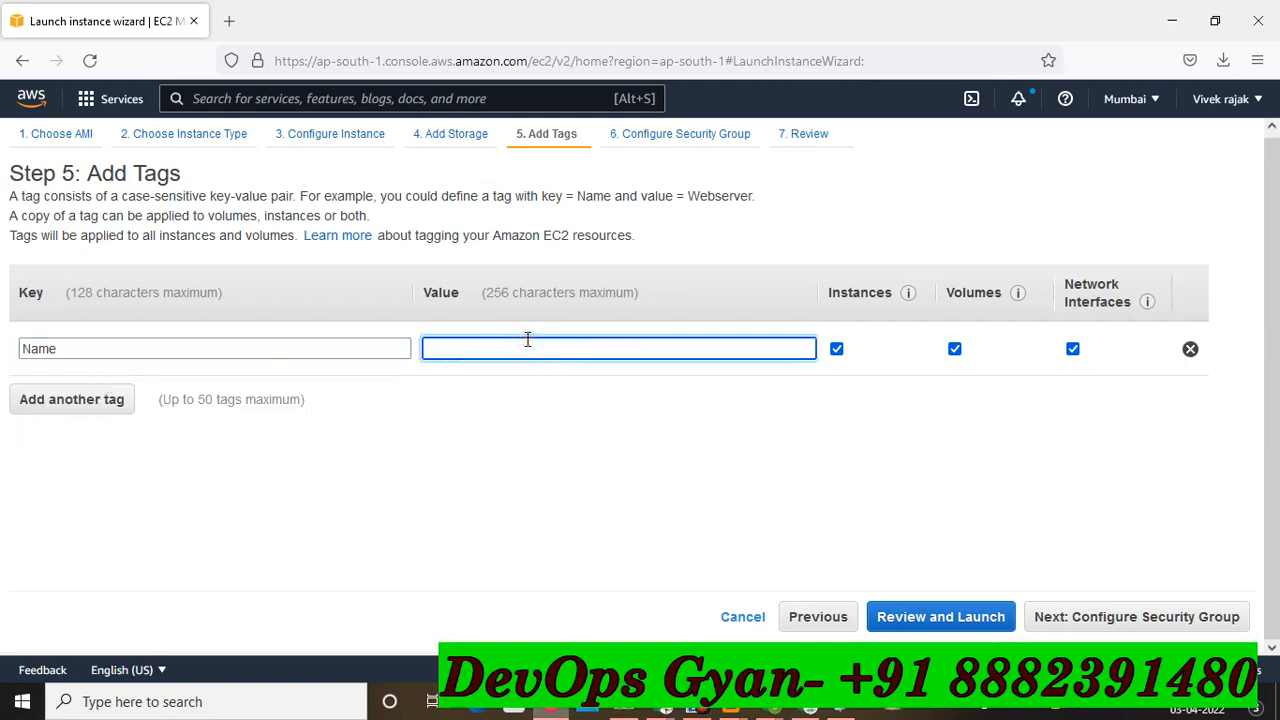
{"action": "type", "text": "m2"}
{"action": "left_click", "coordinate": [1172, 614]}
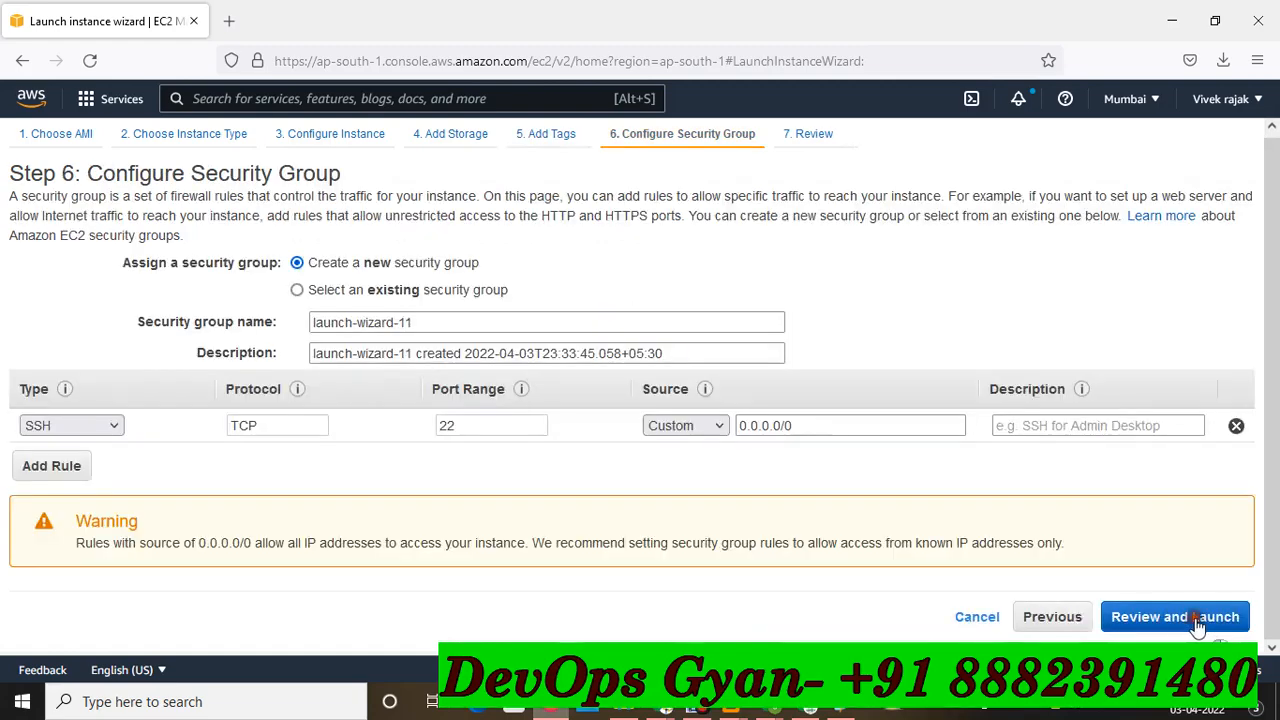
- Accept the new security group with its SSH rule and start the launch, keeping the option to choose an existing key pair
{"action": "left_click", "coordinate": [1198, 620]}
{"action": "left_click", "coordinate": [1198, 620]}
{"action": "left_click", "coordinate": [660, 408]}
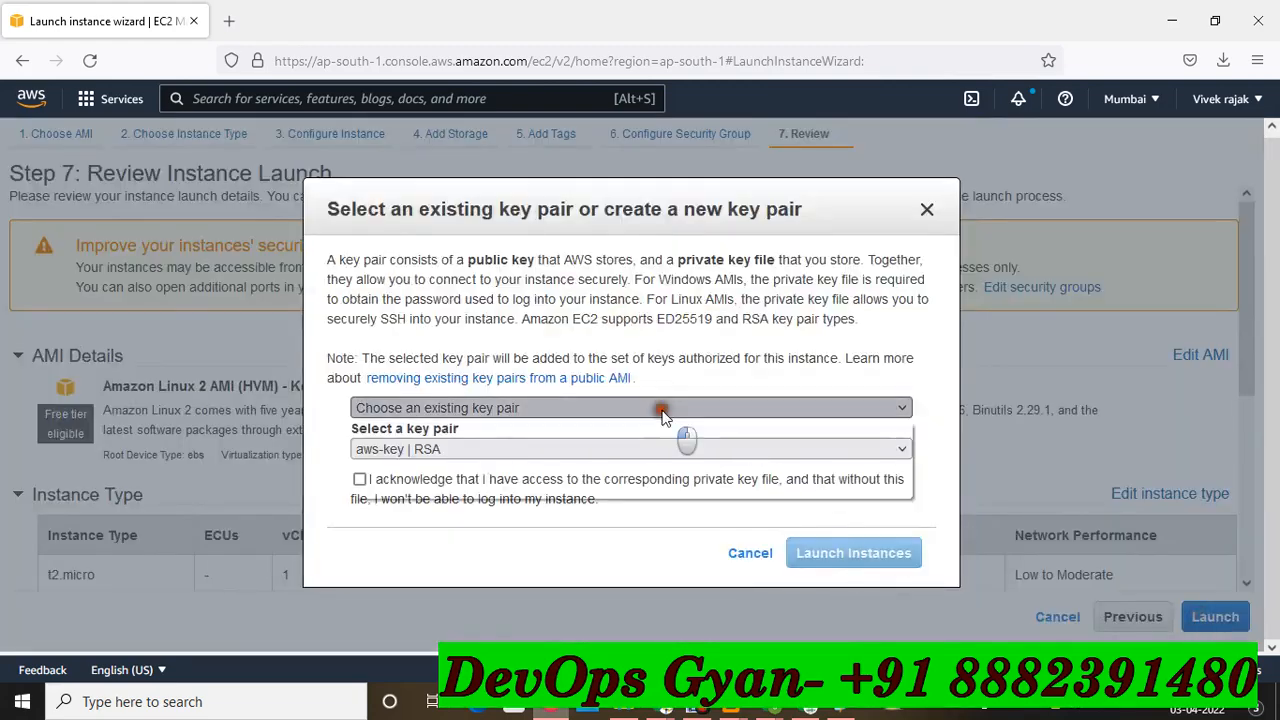
{"action": "left_click", "coordinate": [572, 563]}
{"action": "left_click", "coordinate": [545, 408]}
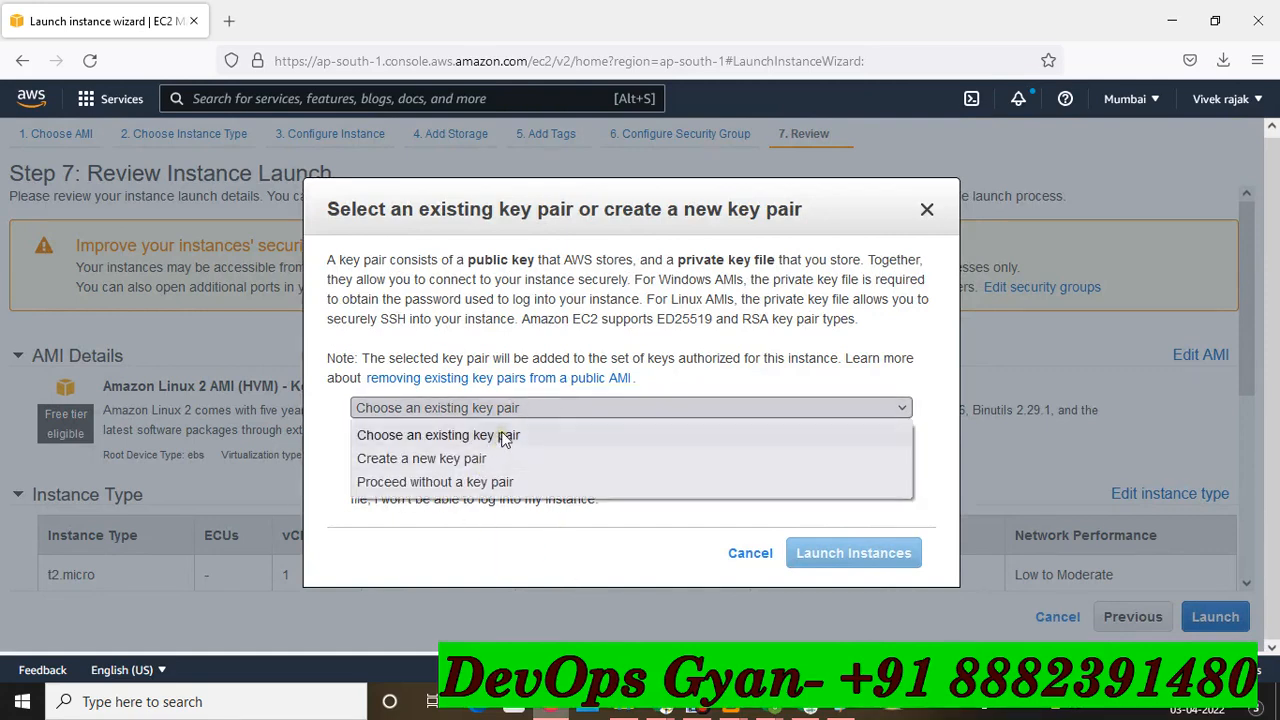
{"action": "left_click", "coordinate": [505, 440]}
{"action": "left_click", "coordinate": [561, 406]}
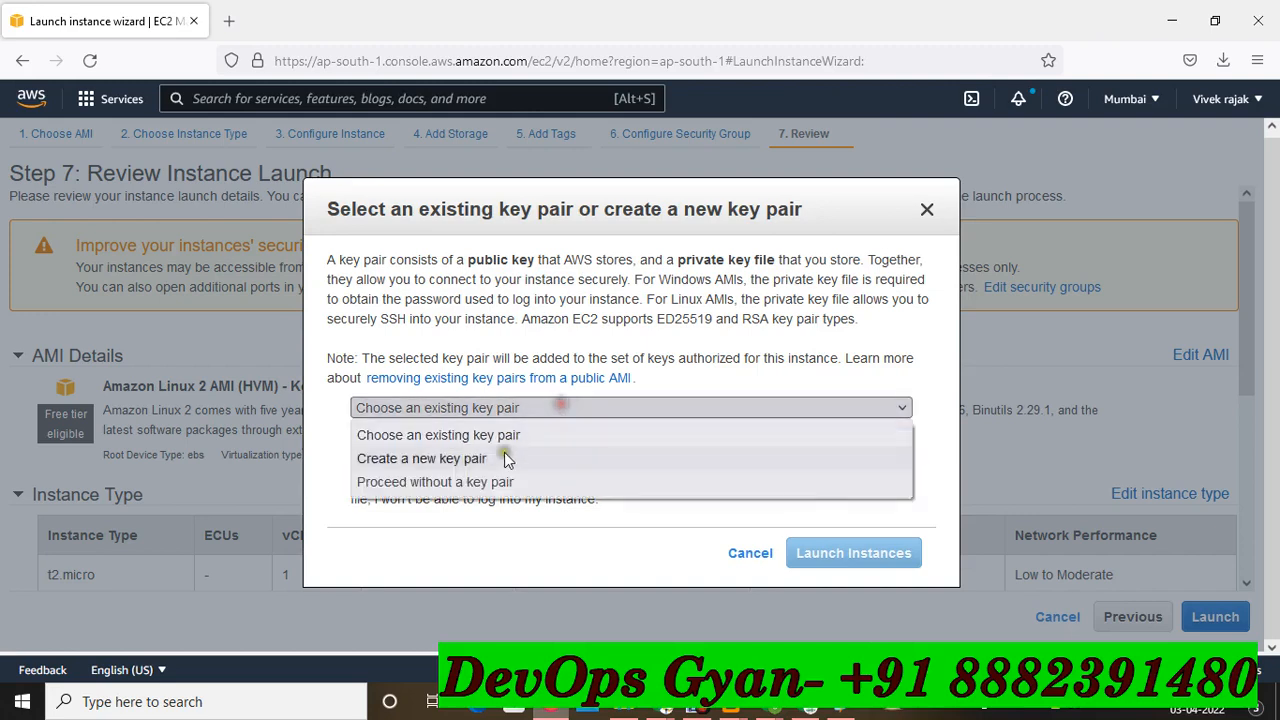
{"action": "left_click", "coordinate": [517, 432]}
- Select the m-1 | RSA key pair, acknowledge having access to its private key file, and launch the instance
{"action": "left_click", "coordinate": [449, 449]}
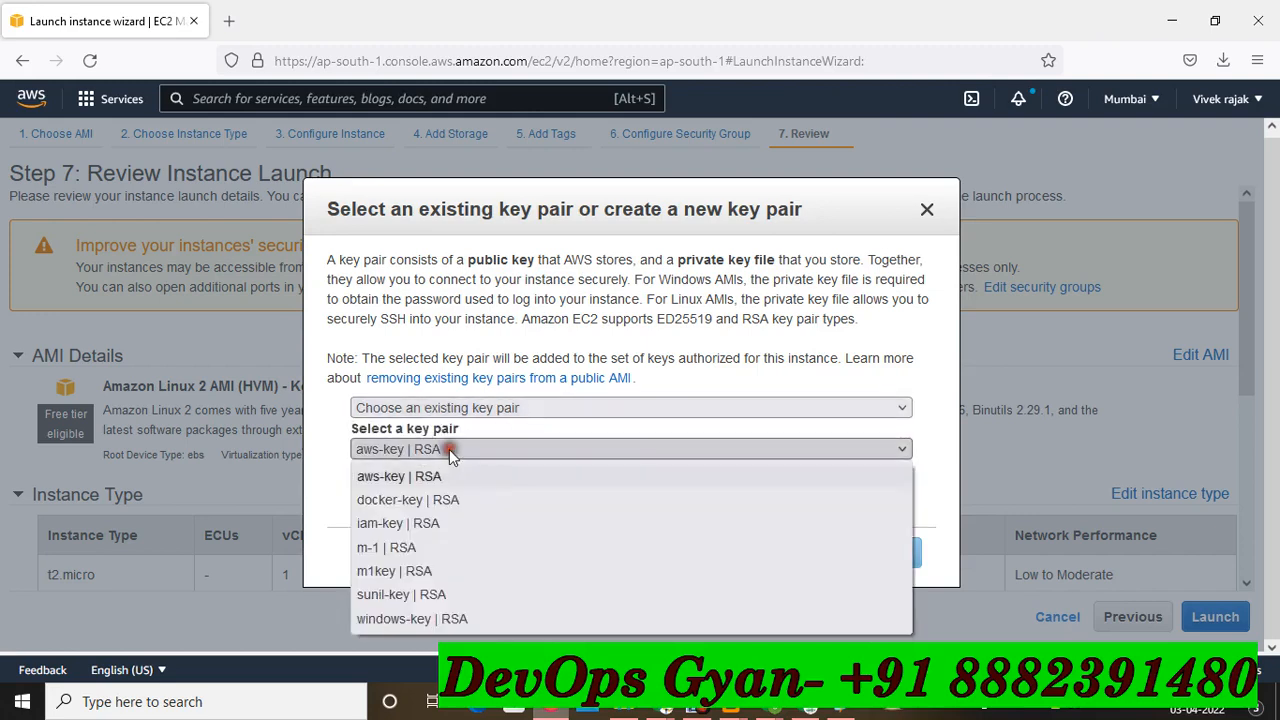
{"action": "left_click", "coordinate": [400, 548]}
{"action": "left_click", "coordinate": [359, 479]}
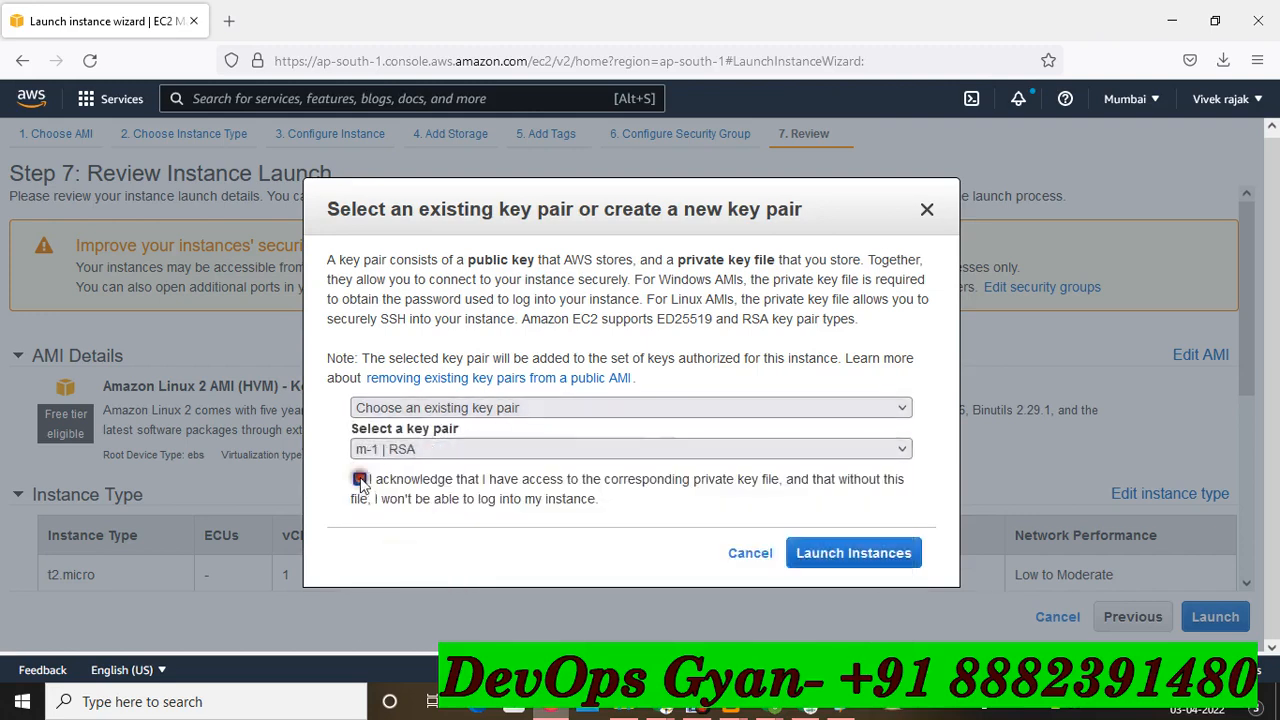
{"action": "left_click", "coordinate": [856, 556]}
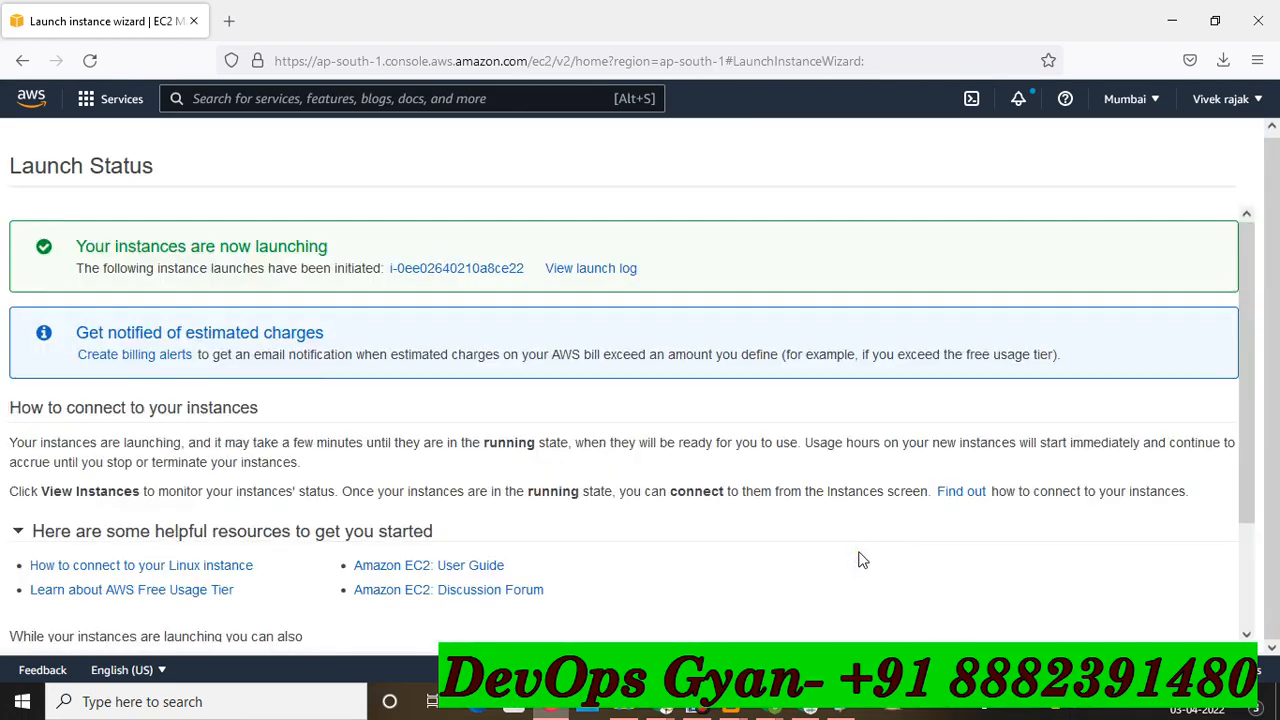
- Open the EC2 instances list from the launch status page after a brief look at the Paint diagram
{"action": "scroll", "coordinate": [858, 558], "scroll_direction": "down", "scroll_amount": 2}
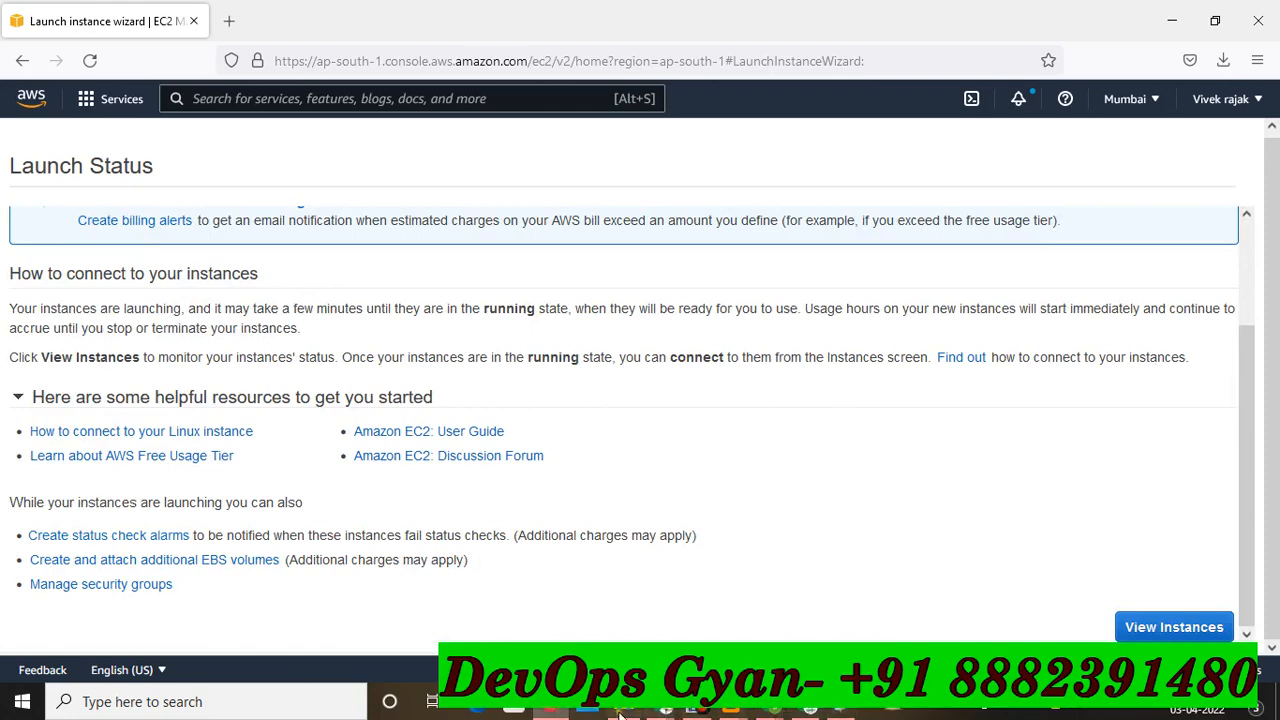
{"action": "left_click", "coordinate": [557, 710]}
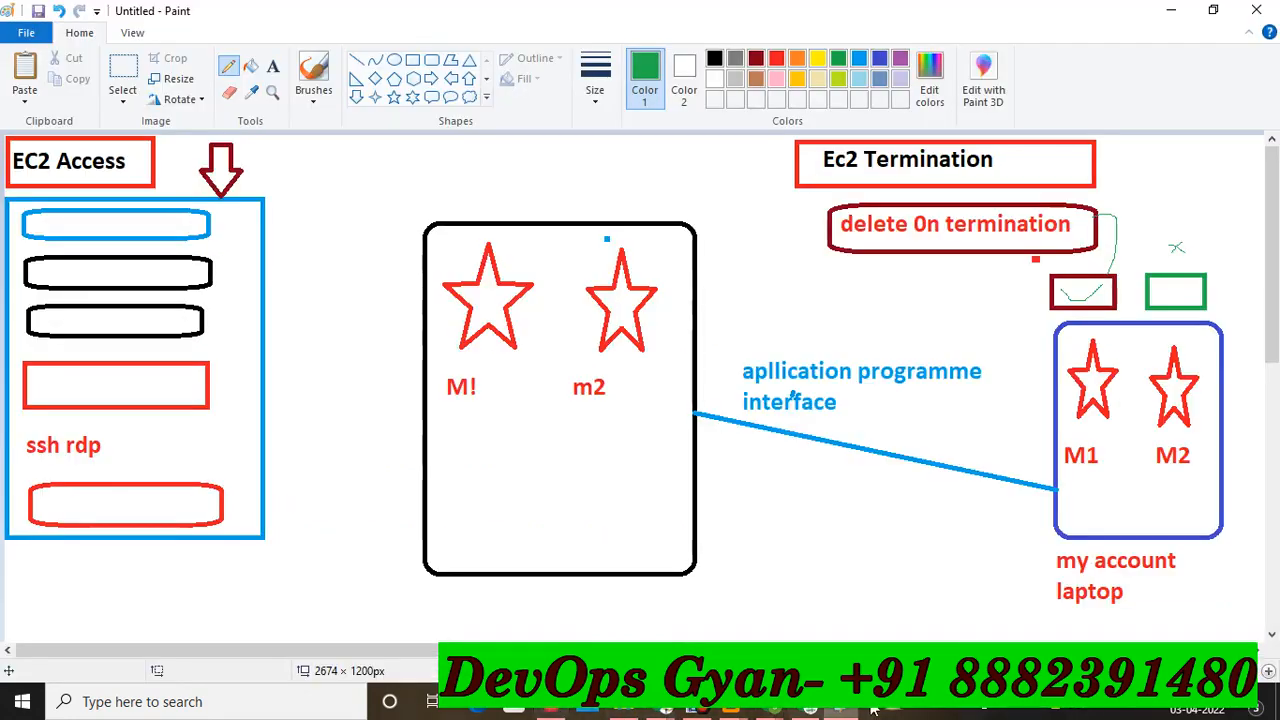
{"action": "left_click", "coordinate": [580, 710]}
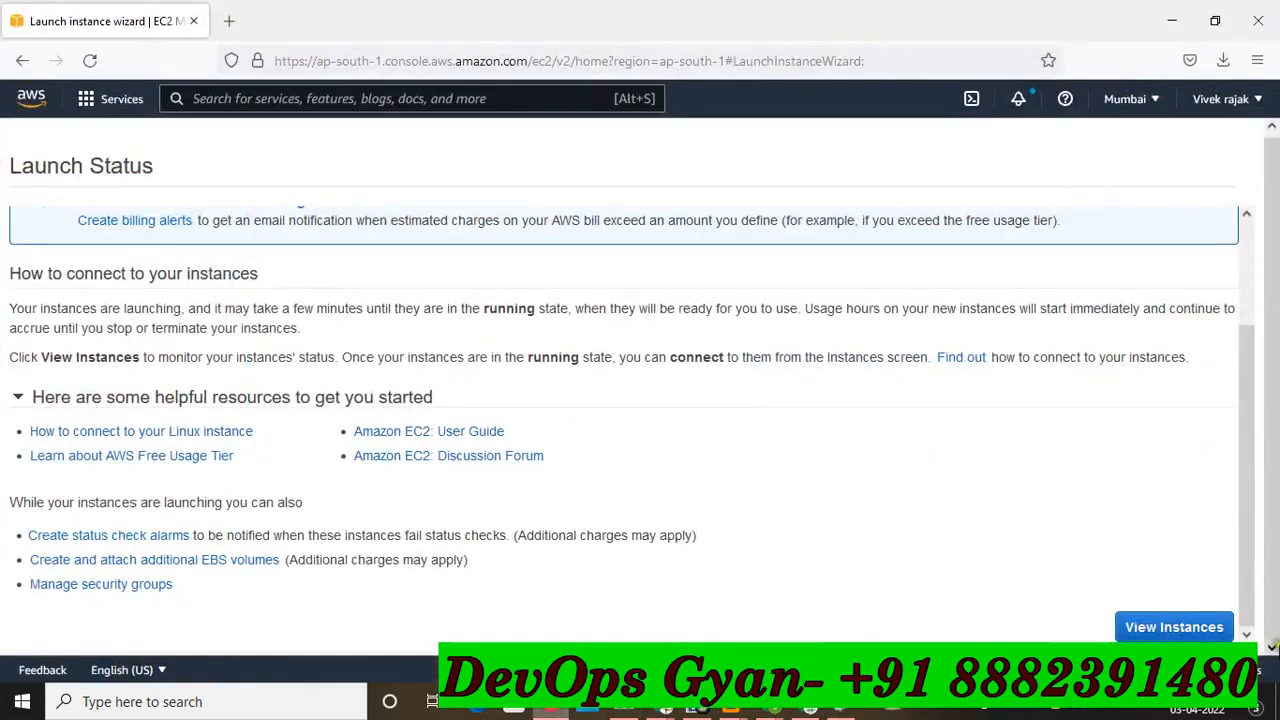
{"action": "left_click", "coordinate": [1205, 627]}
{"action": "left_click", "coordinate": [640, 138]}
- Switch to Paint and place a text box about 212 × 27 px above the black rounded box holding the two stars
{"action": "left_click", "coordinate": [842, 711]}
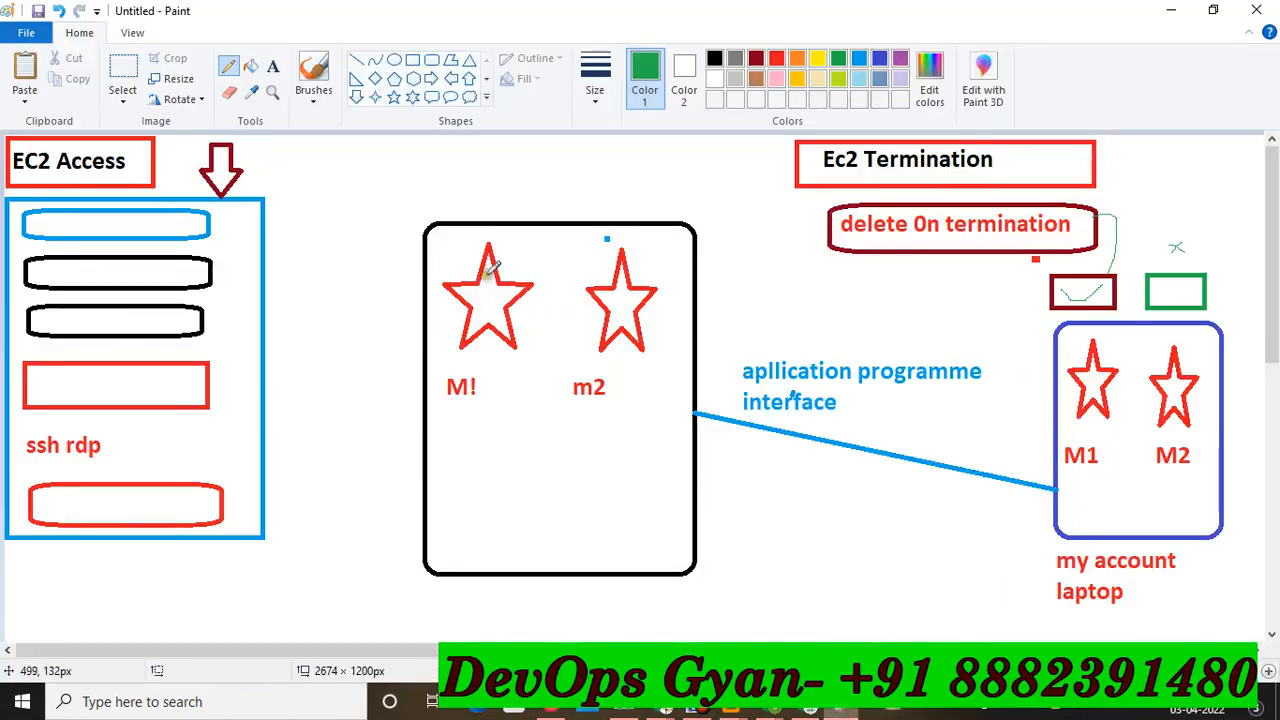
{"action": "left_click", "coordinate": [272, 66]}
{"action": "mouse_move", "coordinate": [447, 170]}
{"action": "left_mouse_down"}
{"action": "mouse_move", "coordinate": [509, 199]}
{"action": "mouse_move", "coordinate": [646, 195]}
{"action": "left_mouse_up"}
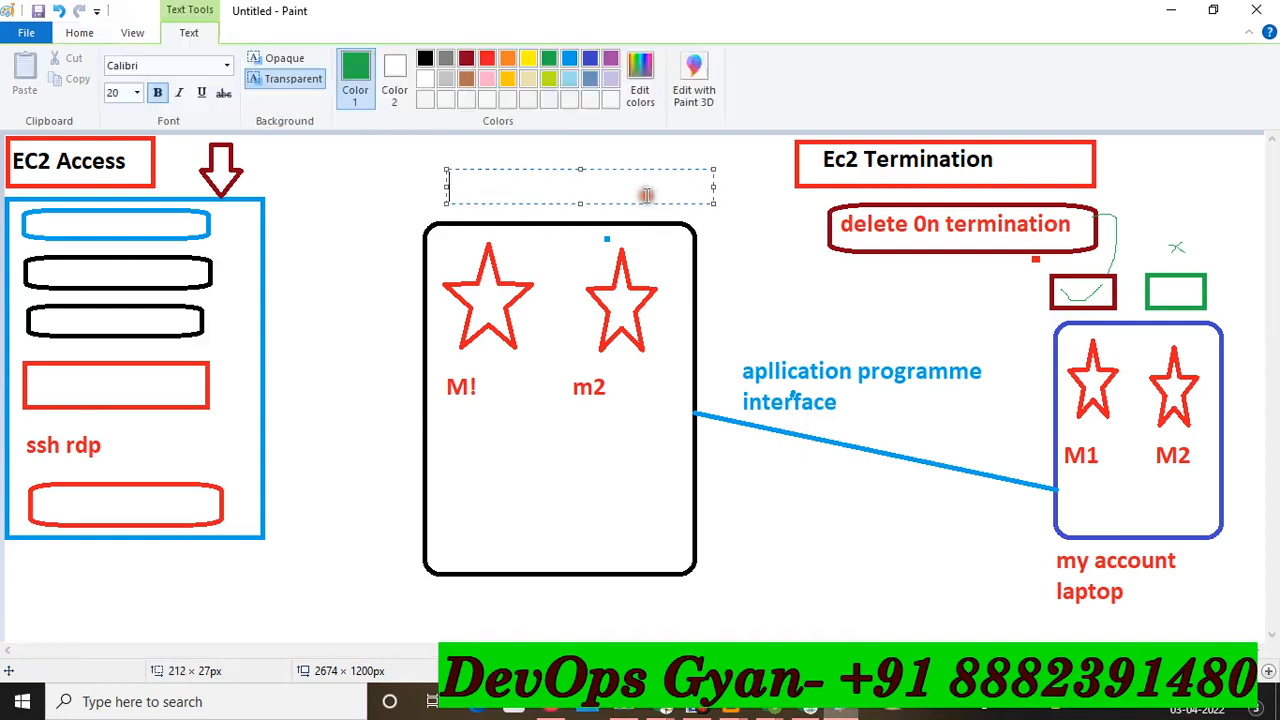